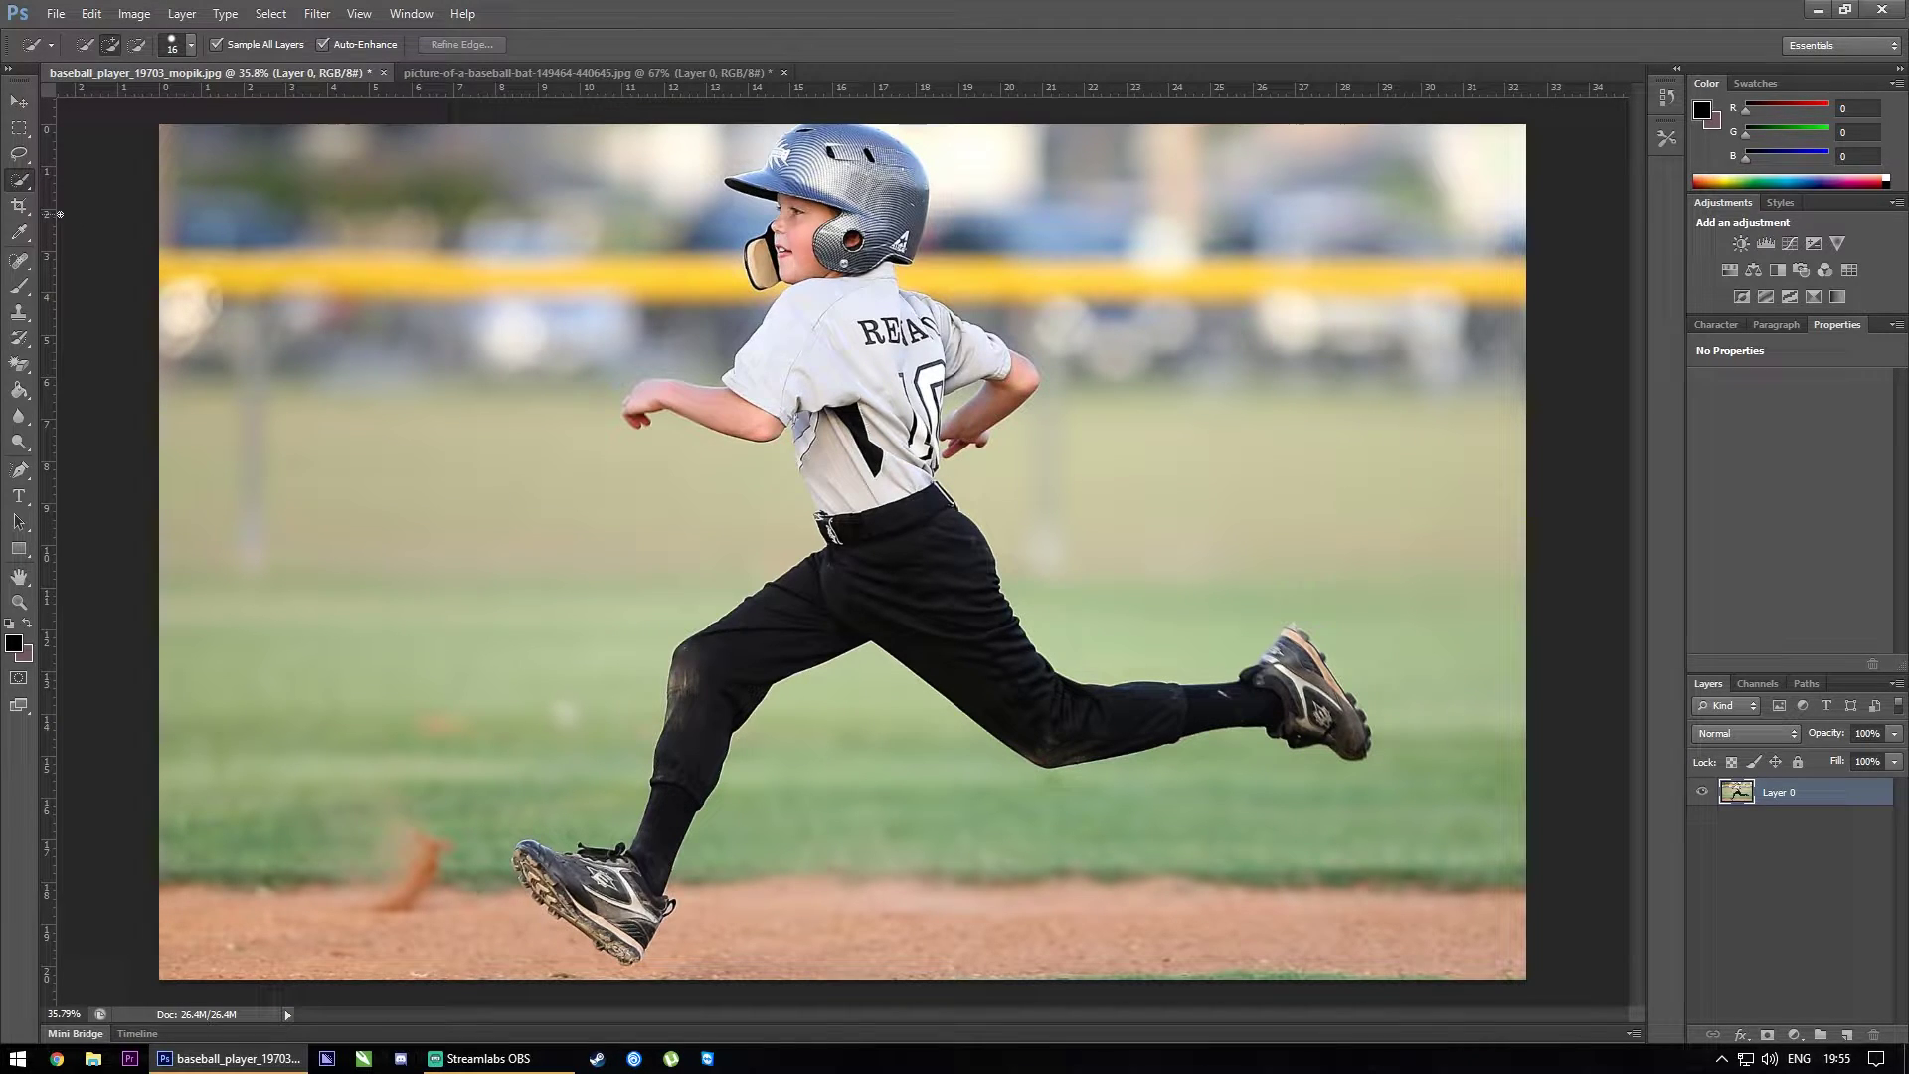
Use Quick Selection to select the running boy, from his helmet down to his cleats
right_click(18, 191)
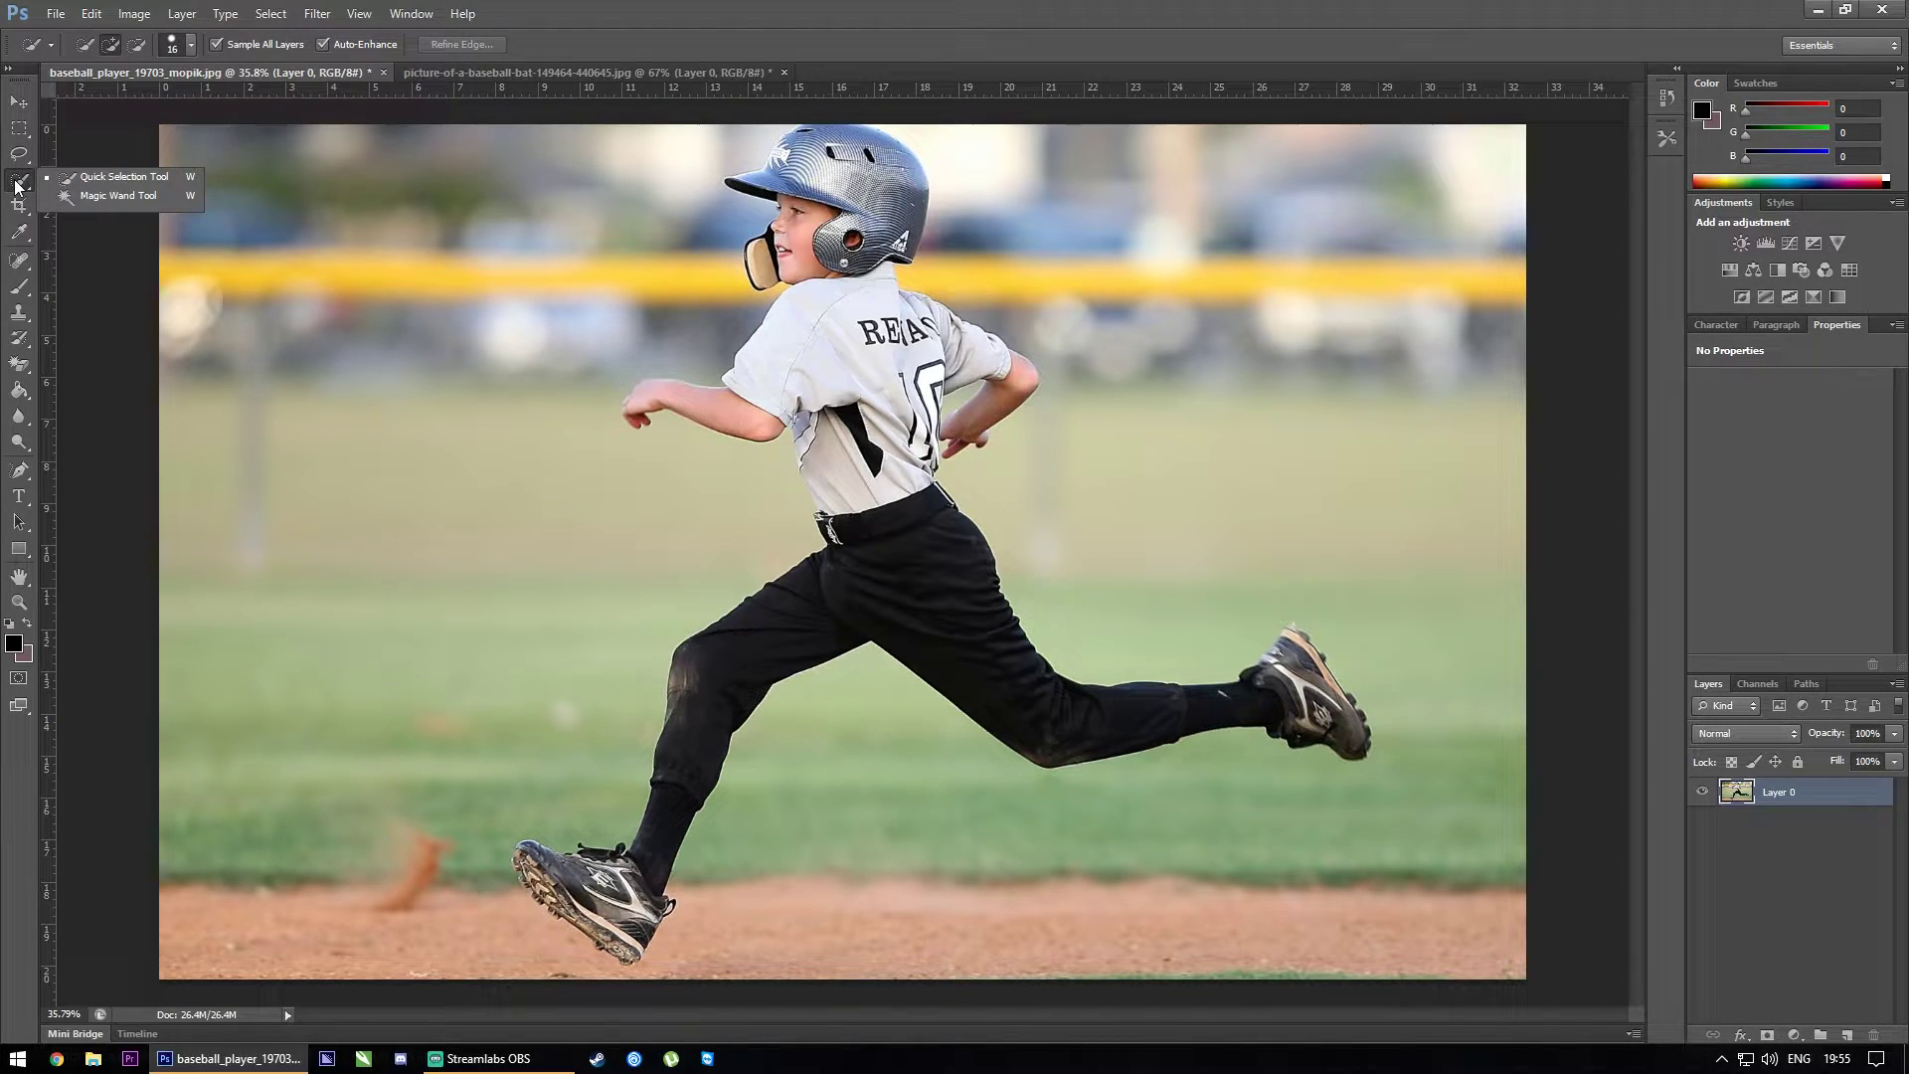
left_click(120, 183)
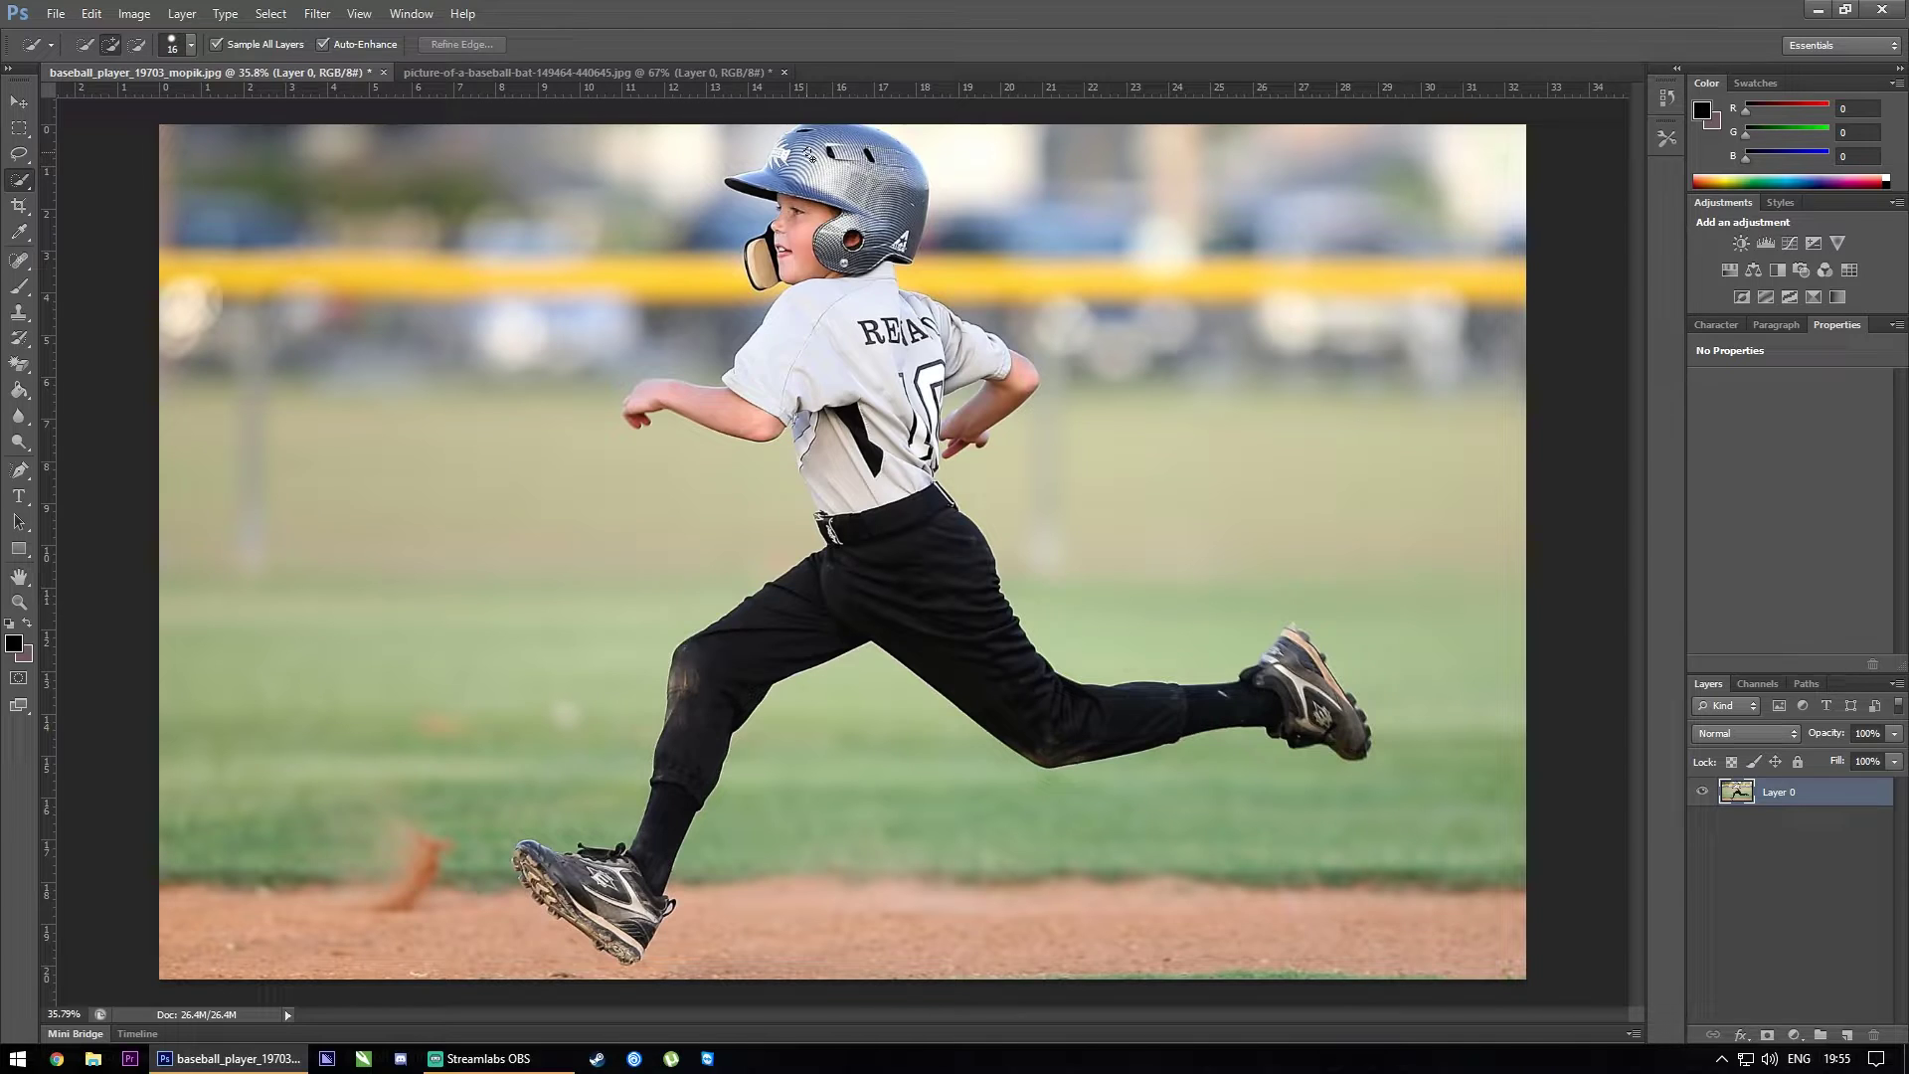
left_click_drag(811, 155, 856, 369)
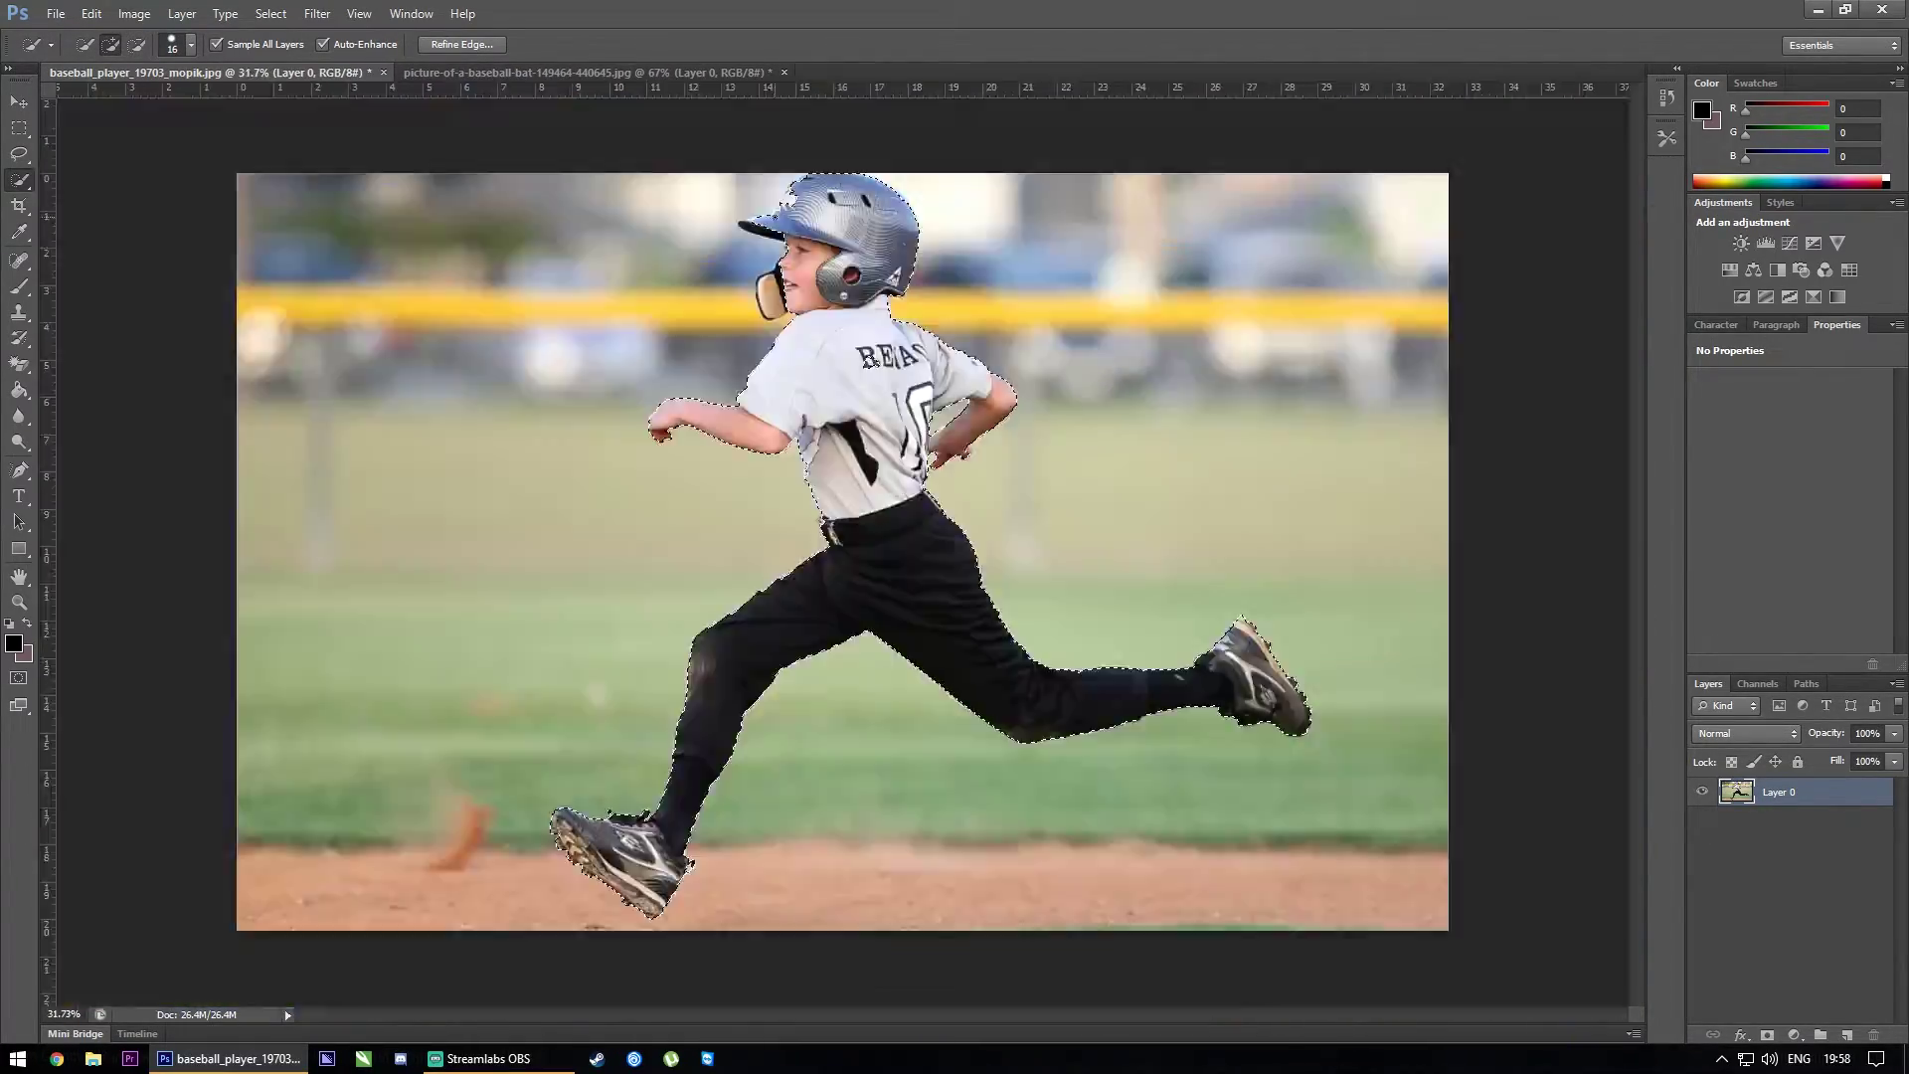
scroll(525, 224, "down", 6)
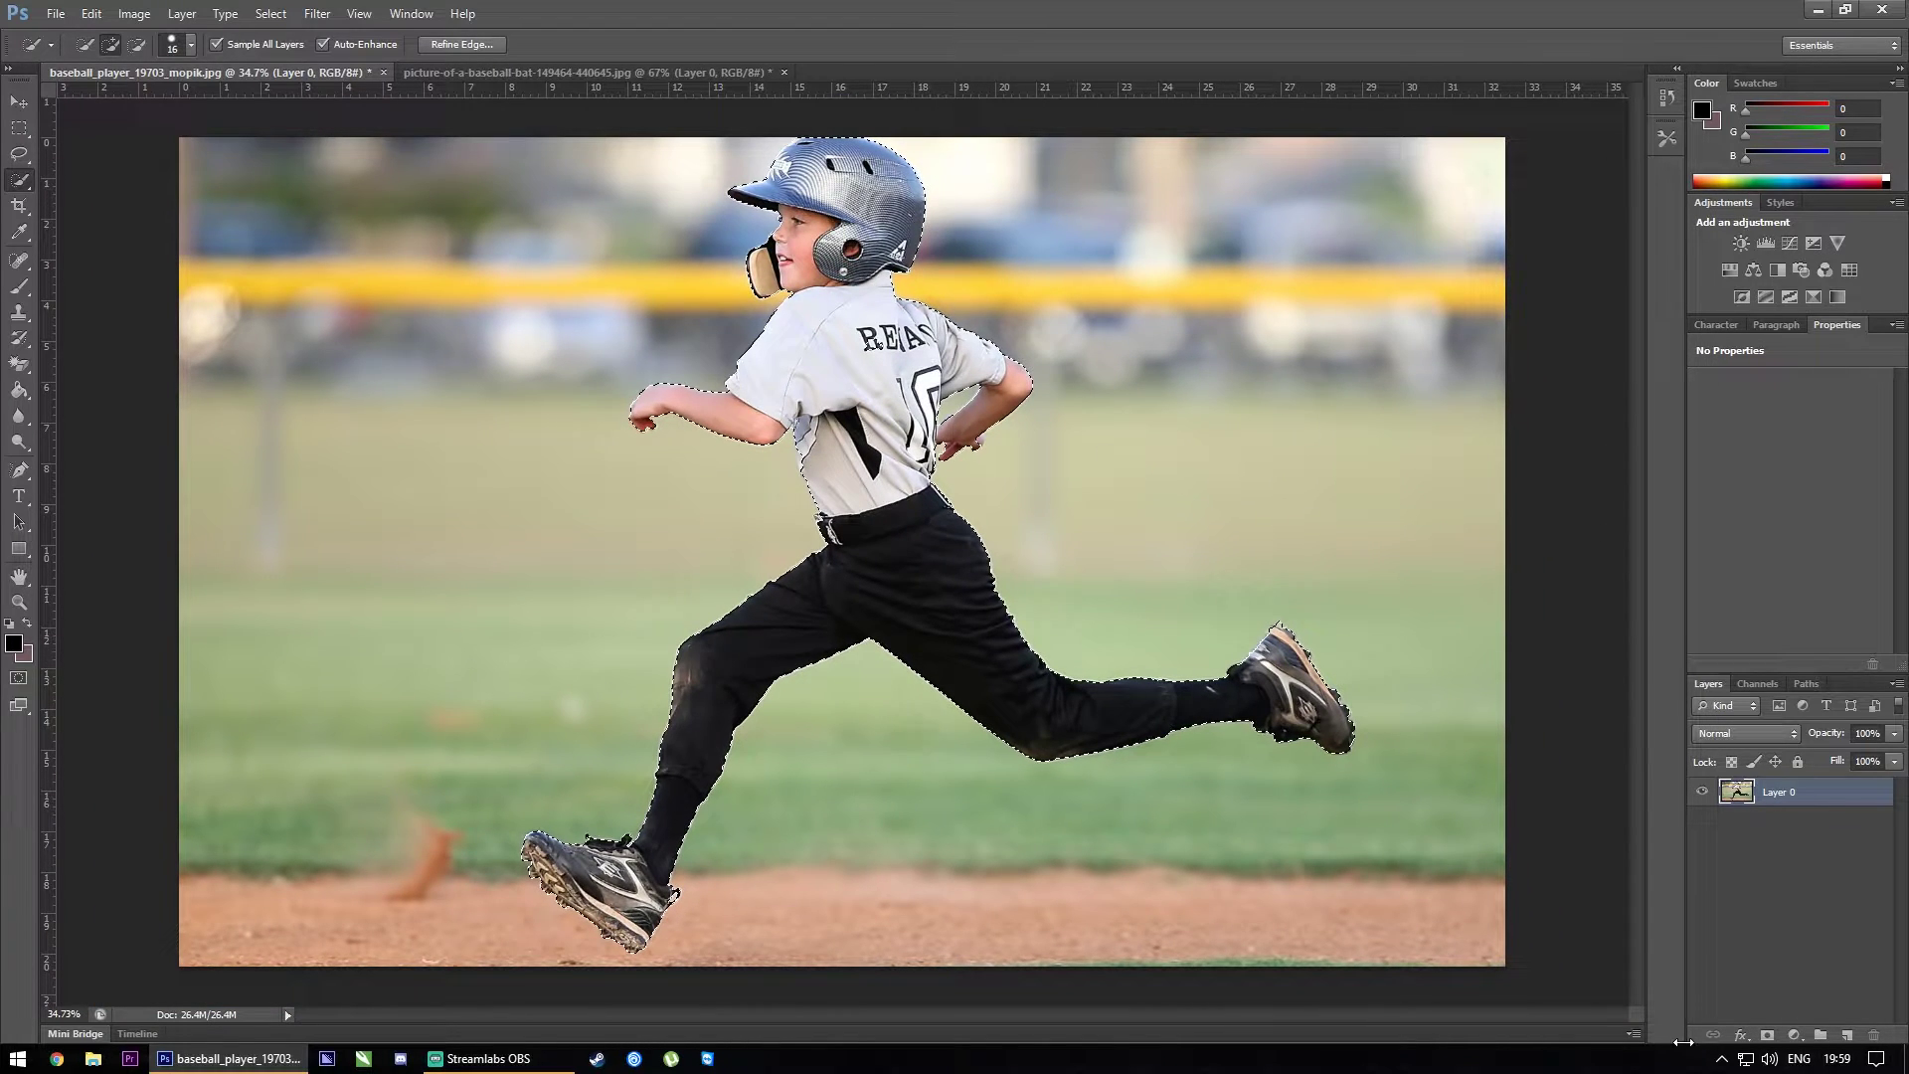
Mask the boy out and place a black Solid Color fill layer beneath him
left_click(1768, 1037)
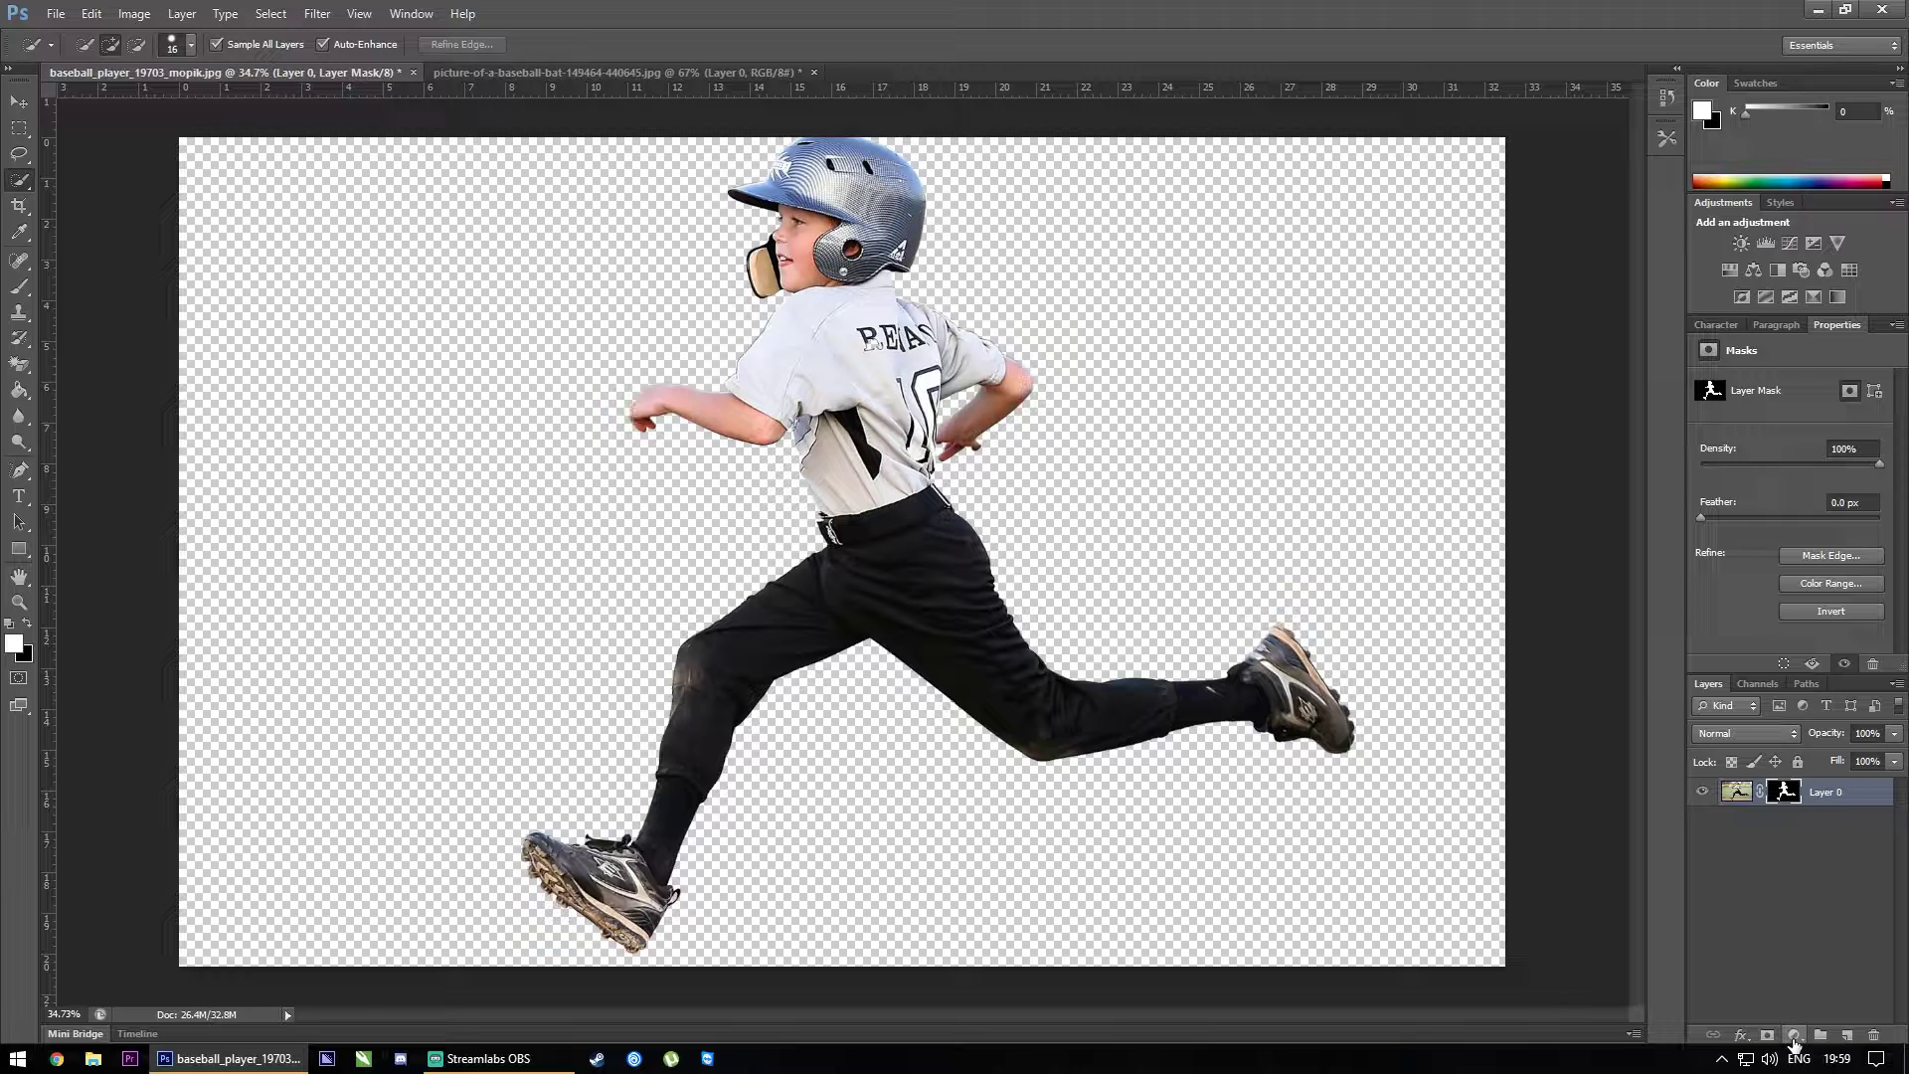
left_click(1795, 1037)
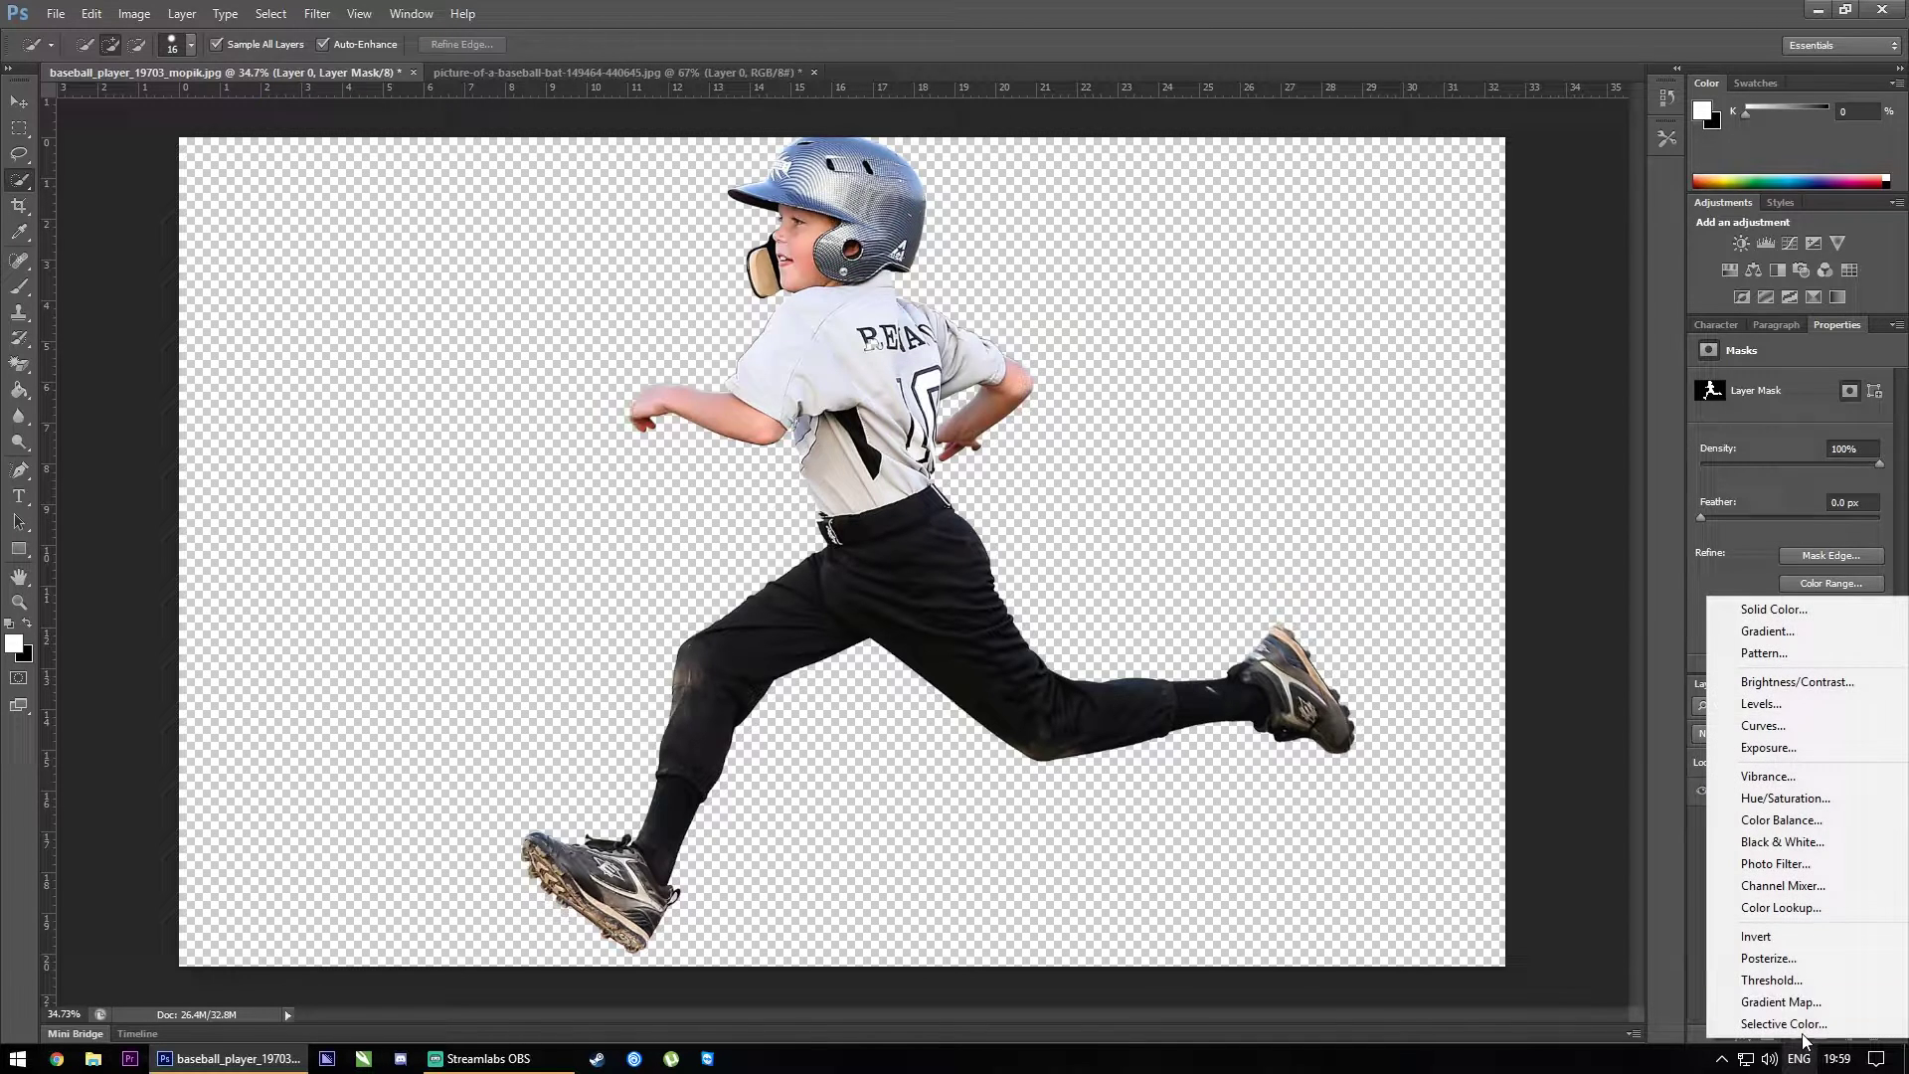
left_click(1758, 605)
left_click(1430, 300)
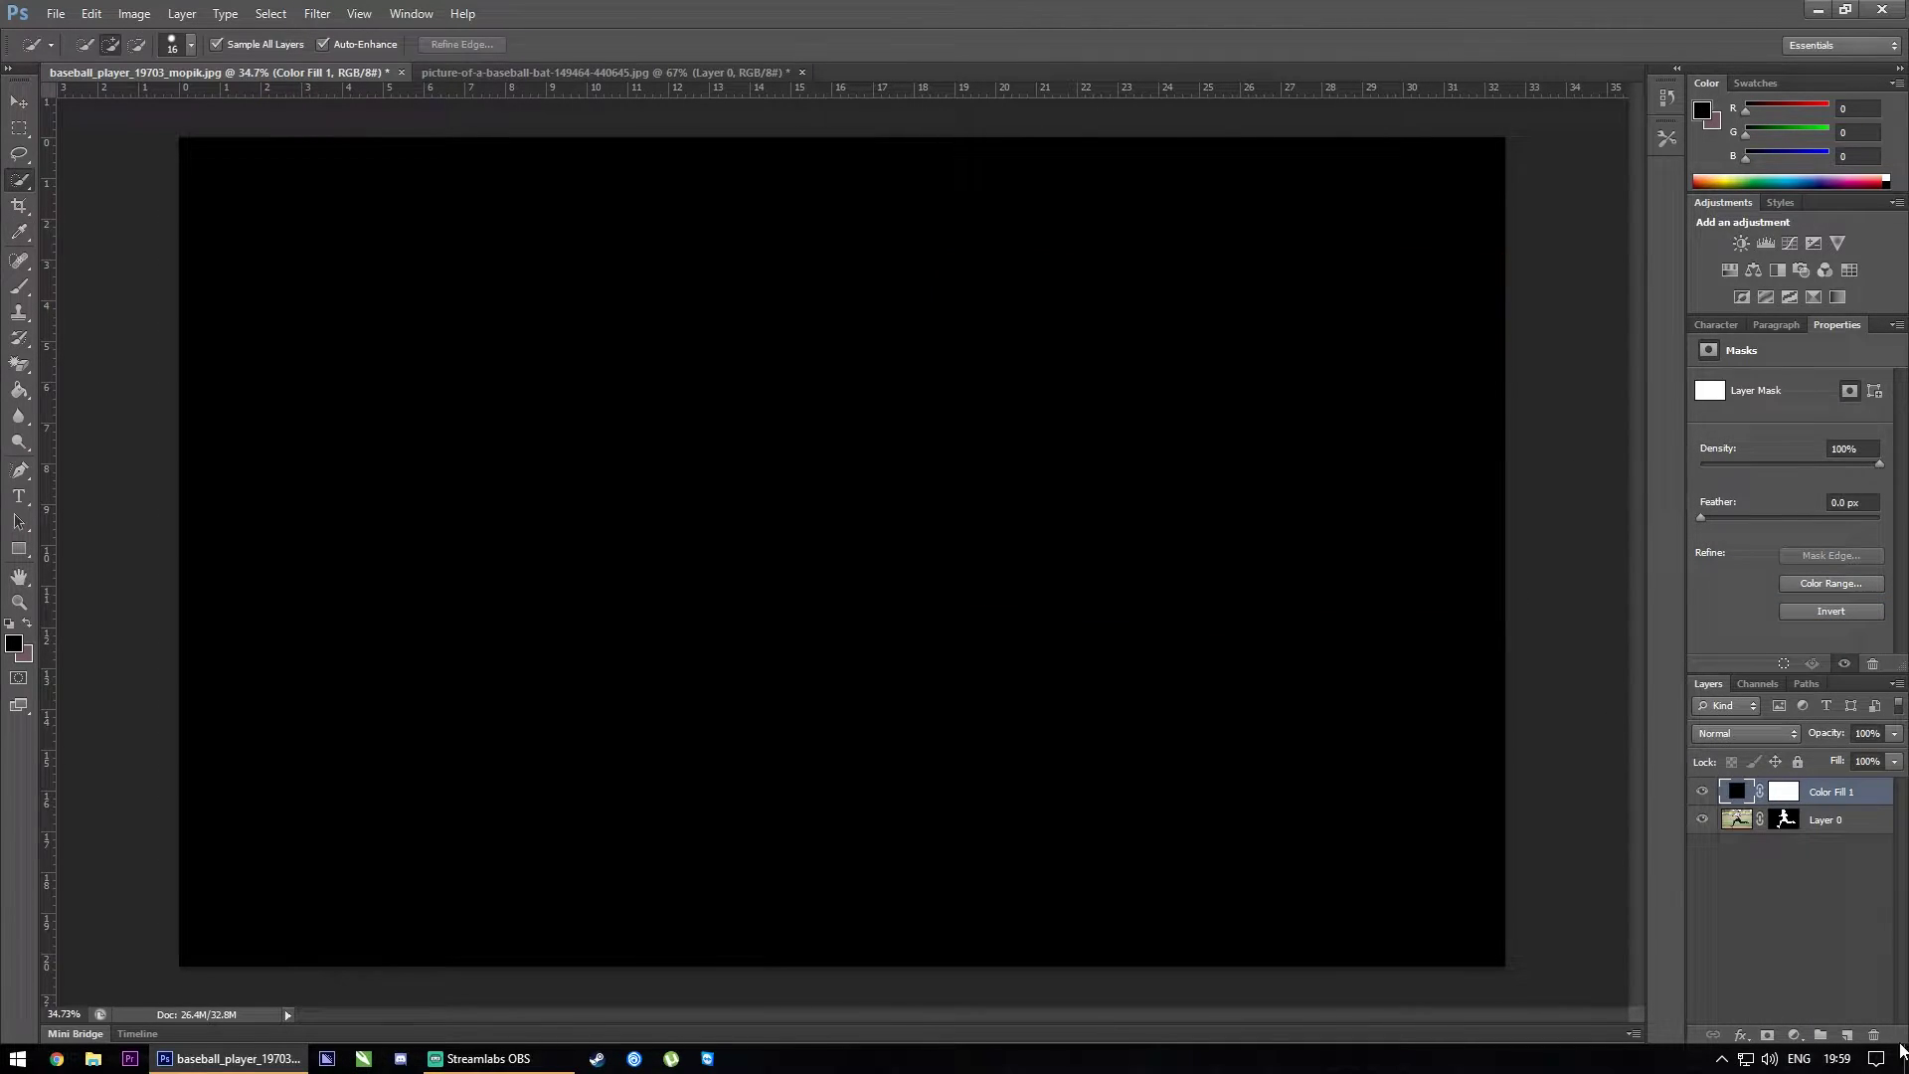
left_click_drag(1835, 791, 1835, 838)
scroll(1074, 701, "up", 3)
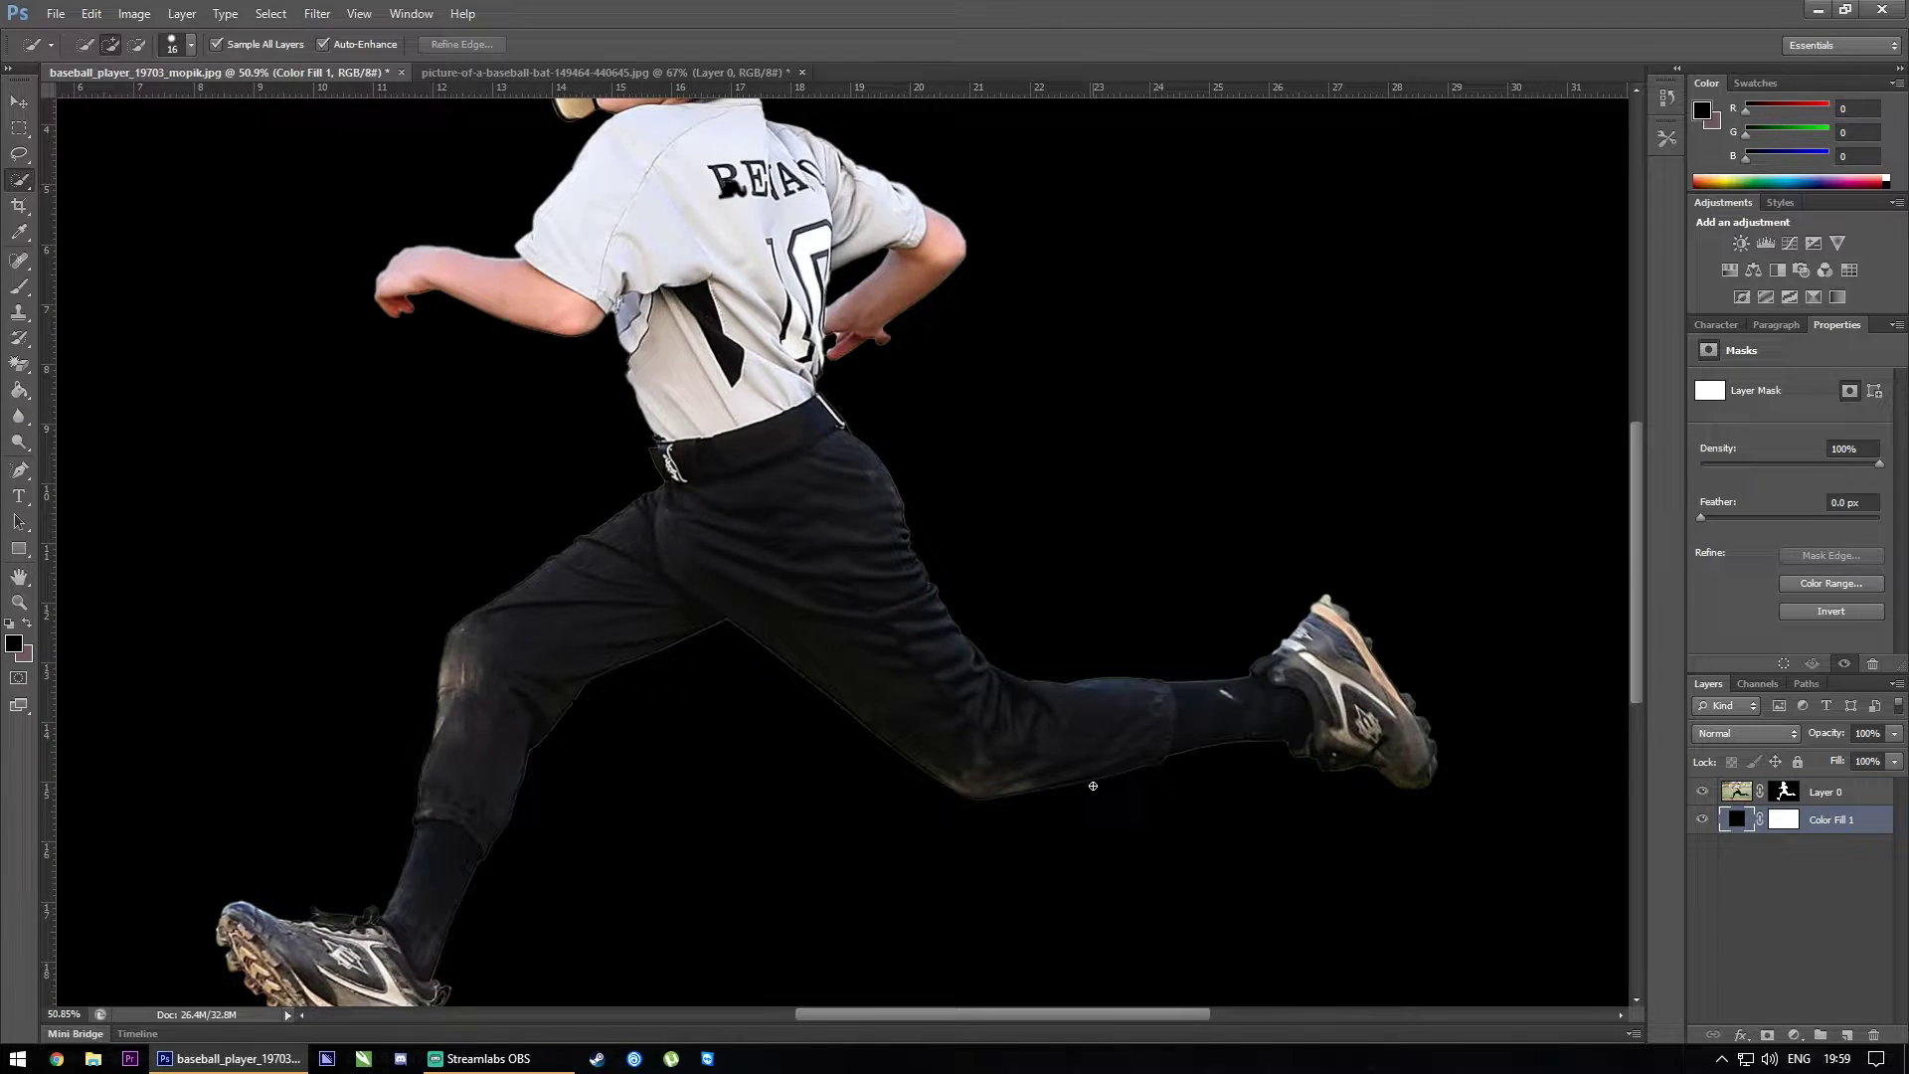
scroll(1104, 775, "up", 3)
scroll(1163, 761, "up", 3)
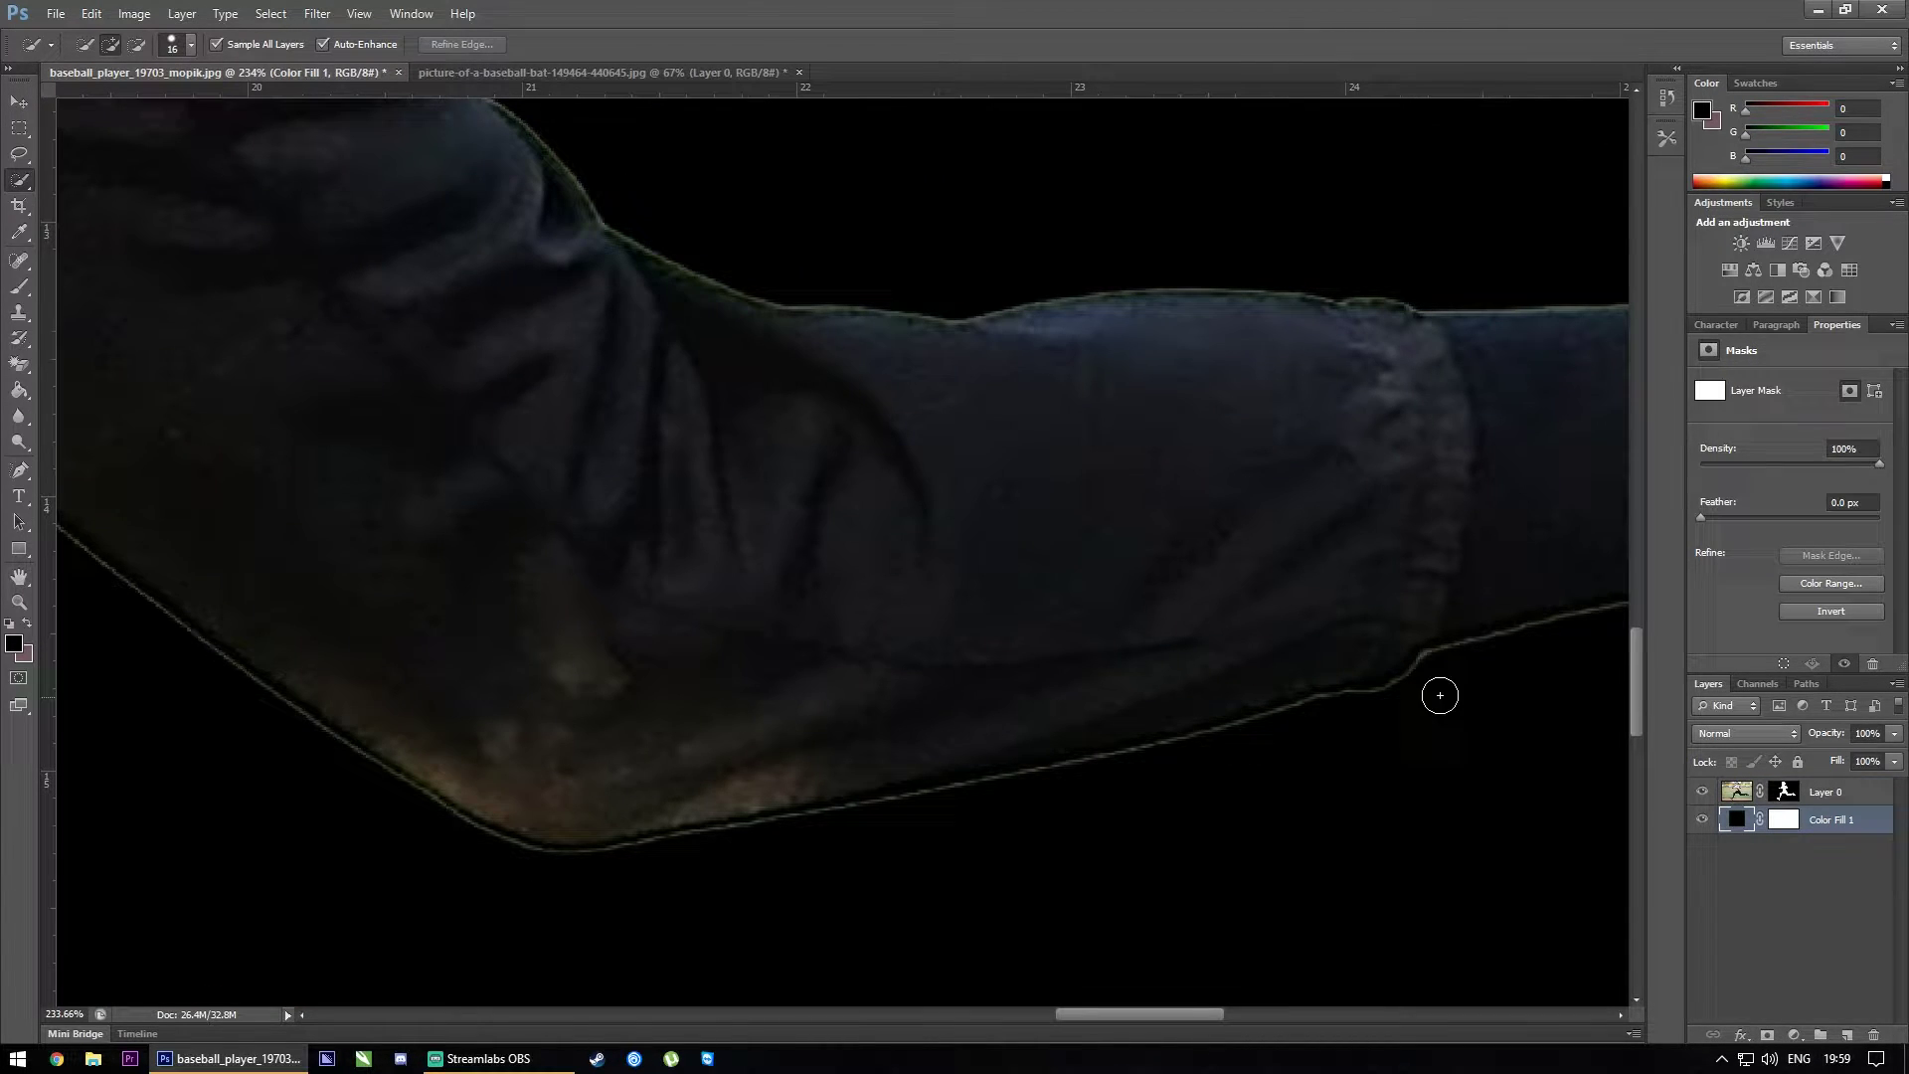
scroll(1017, 817, "down", 3)
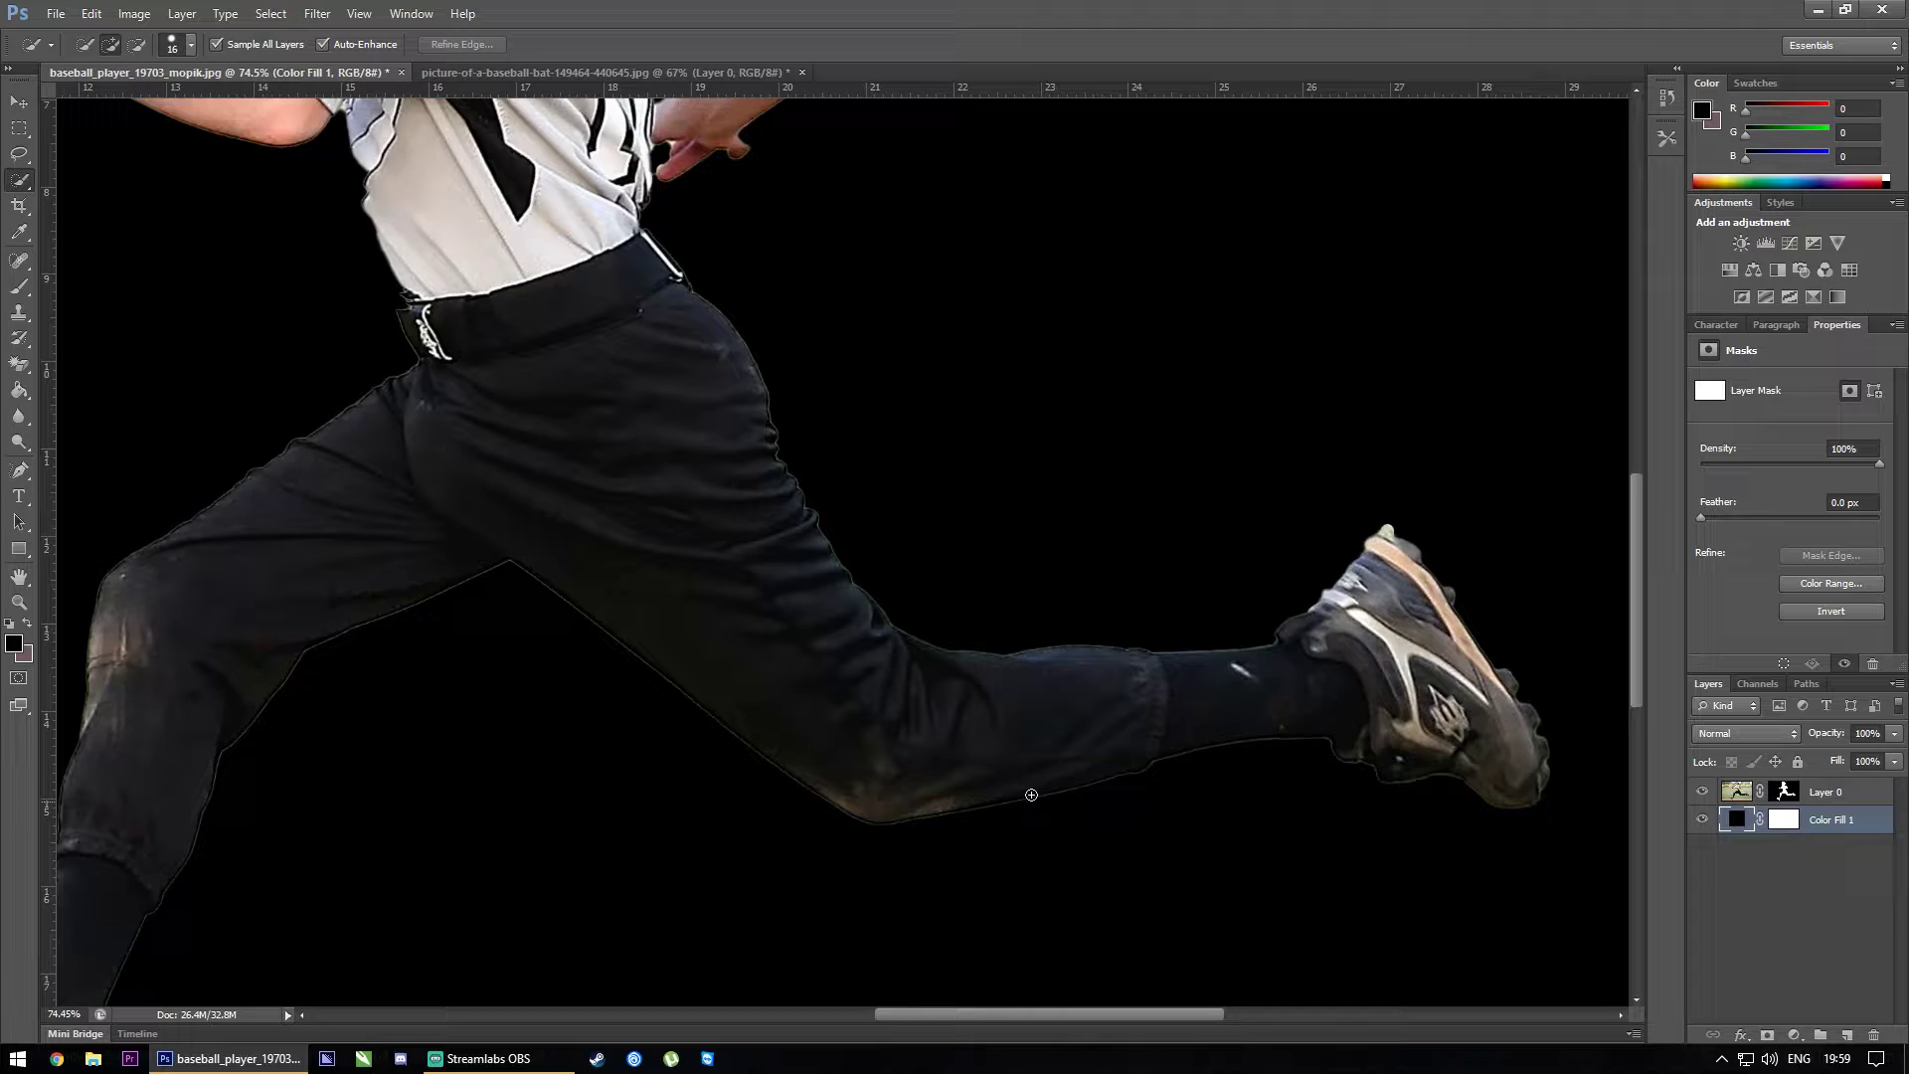
scroll(1044, 776, "down", 3)
scroll(1074, 768, "down", 3)
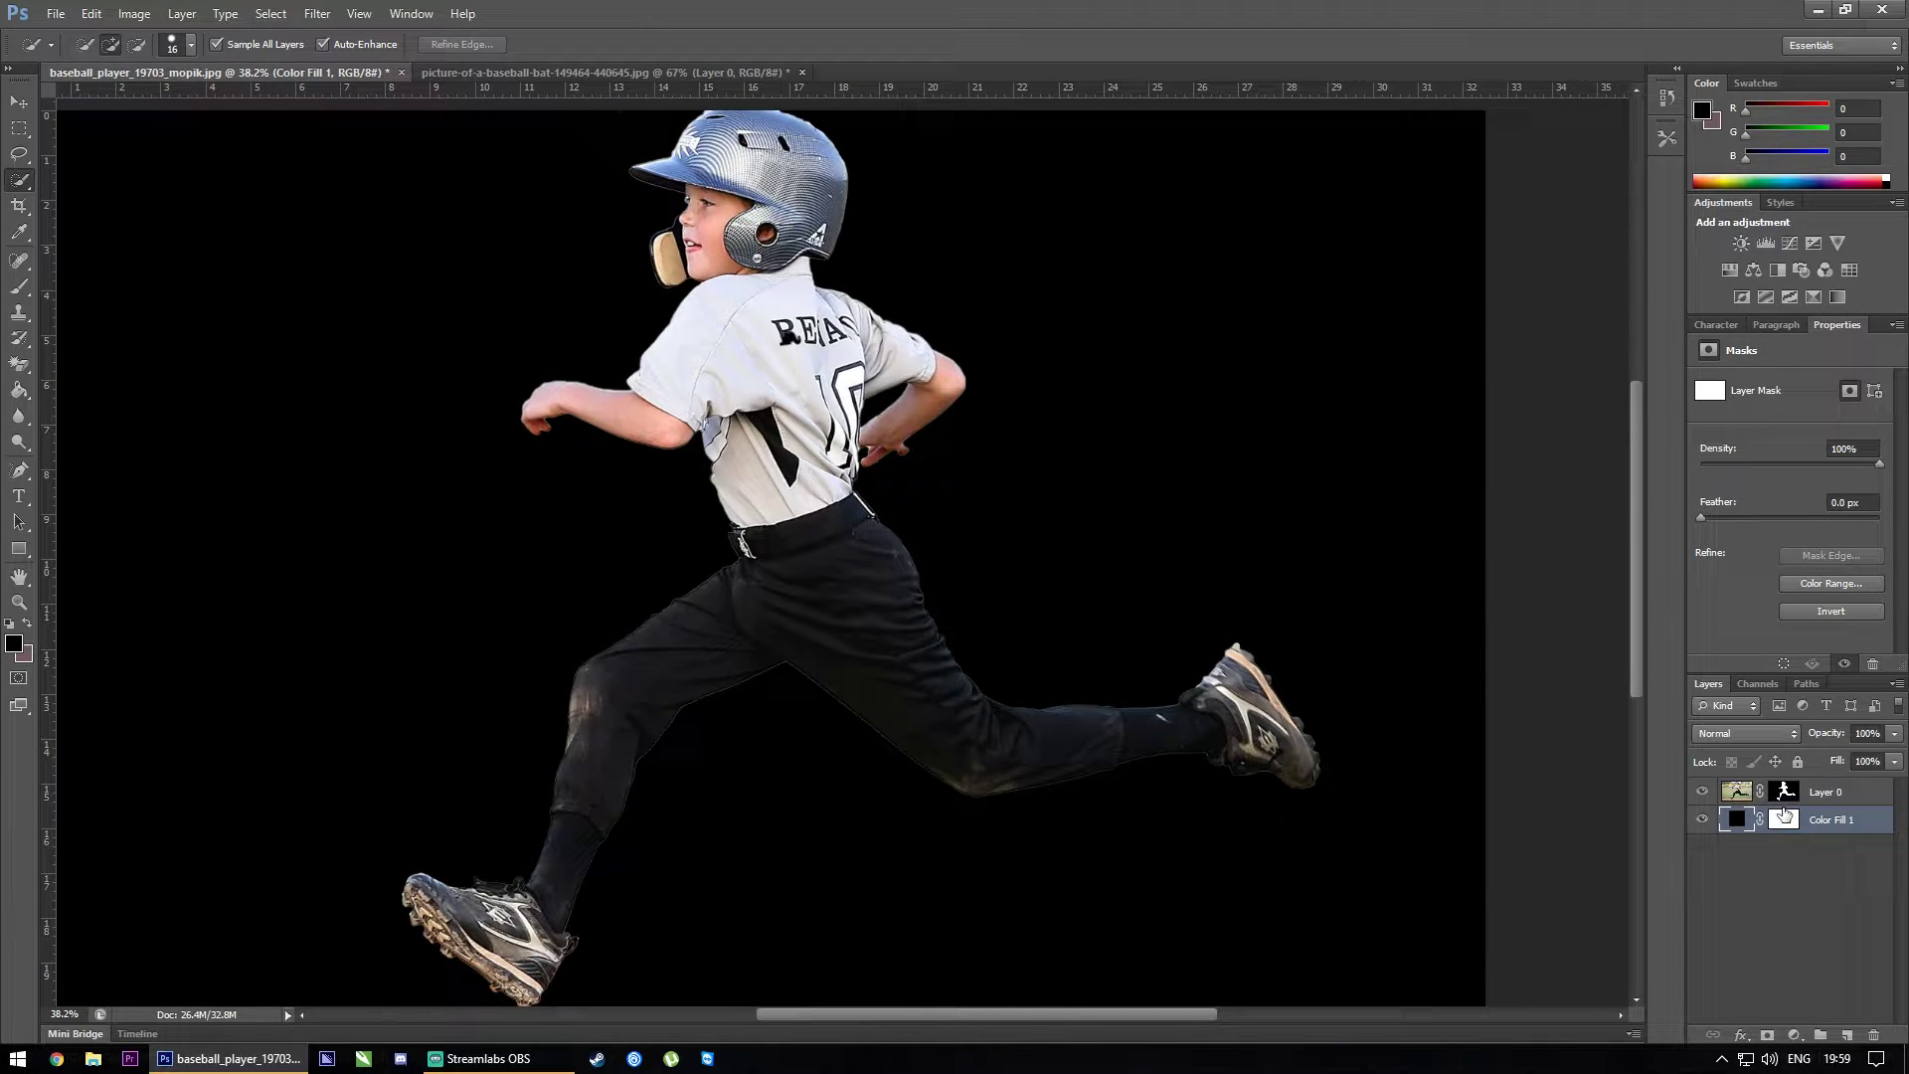
Select the boy's layer mask and keep the mask Properties panel shown
left_click(1786, 793)
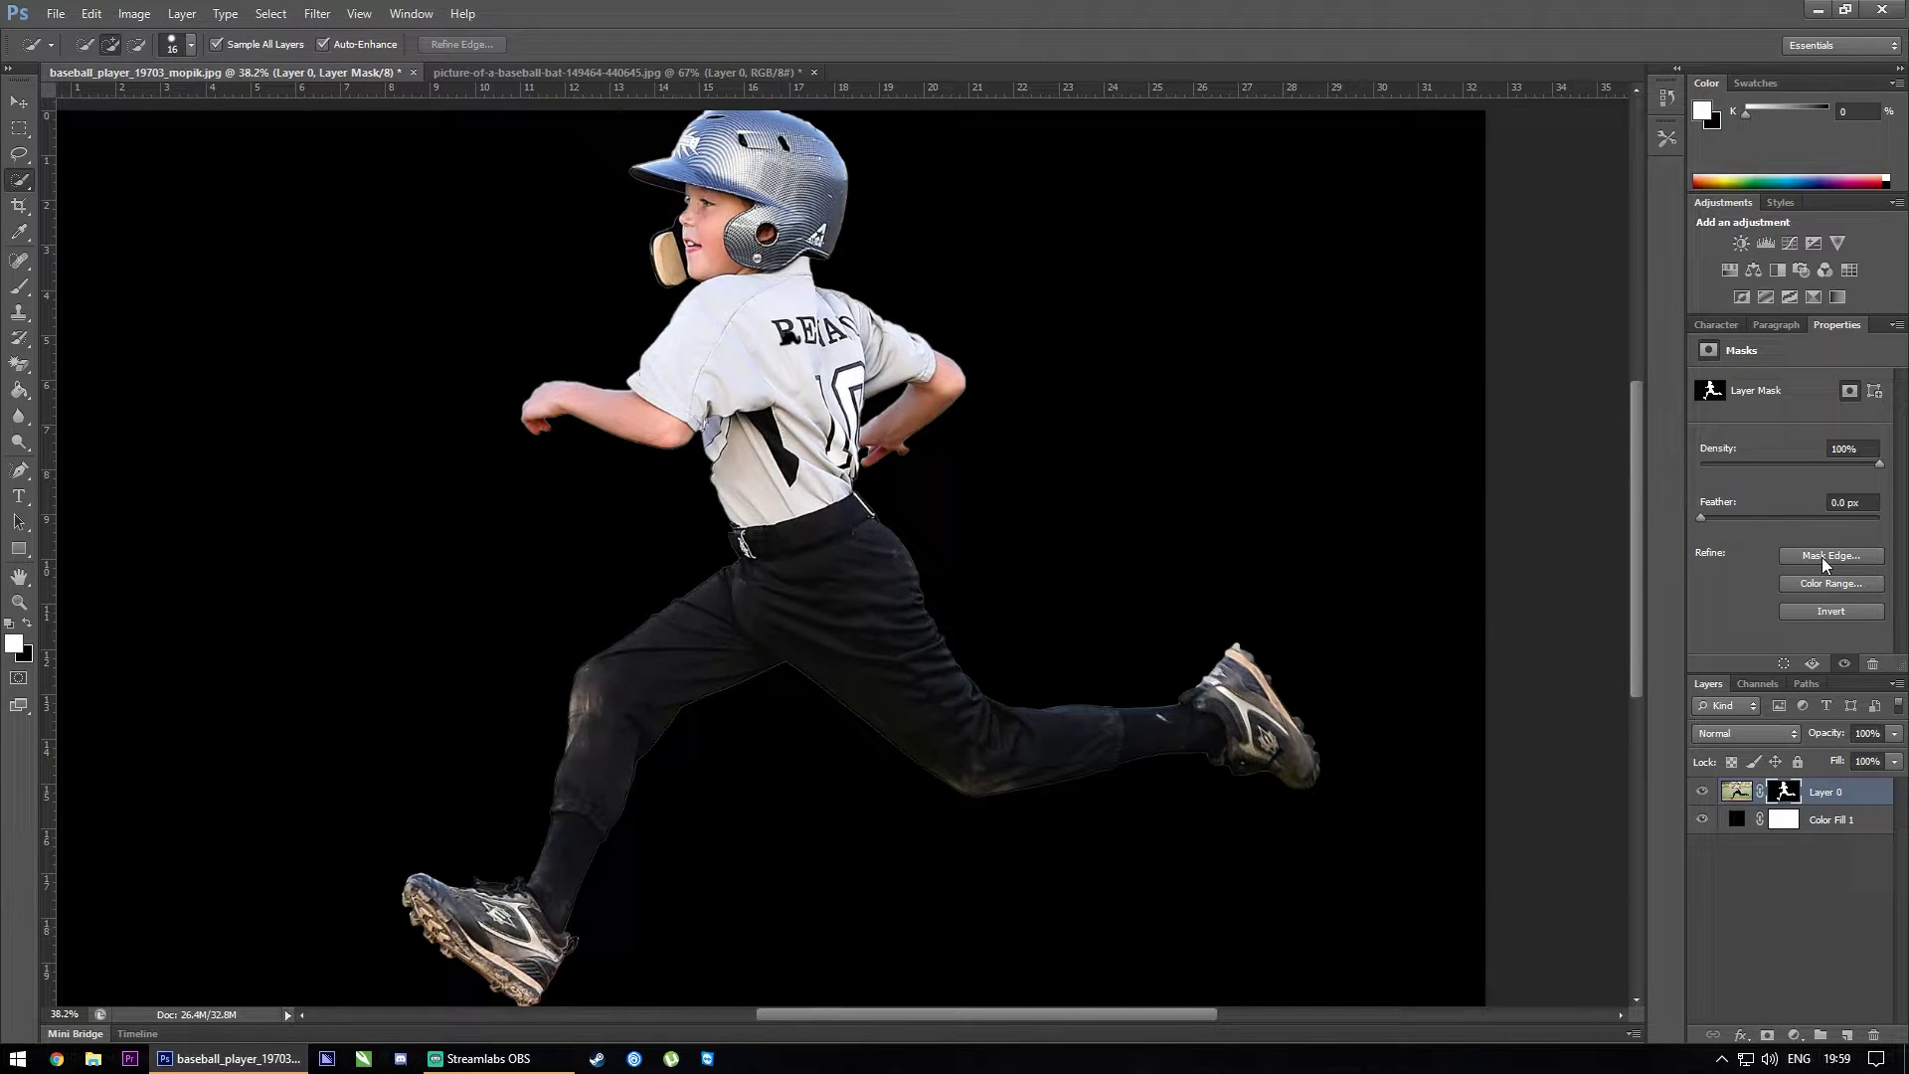
left_click(413, 14)
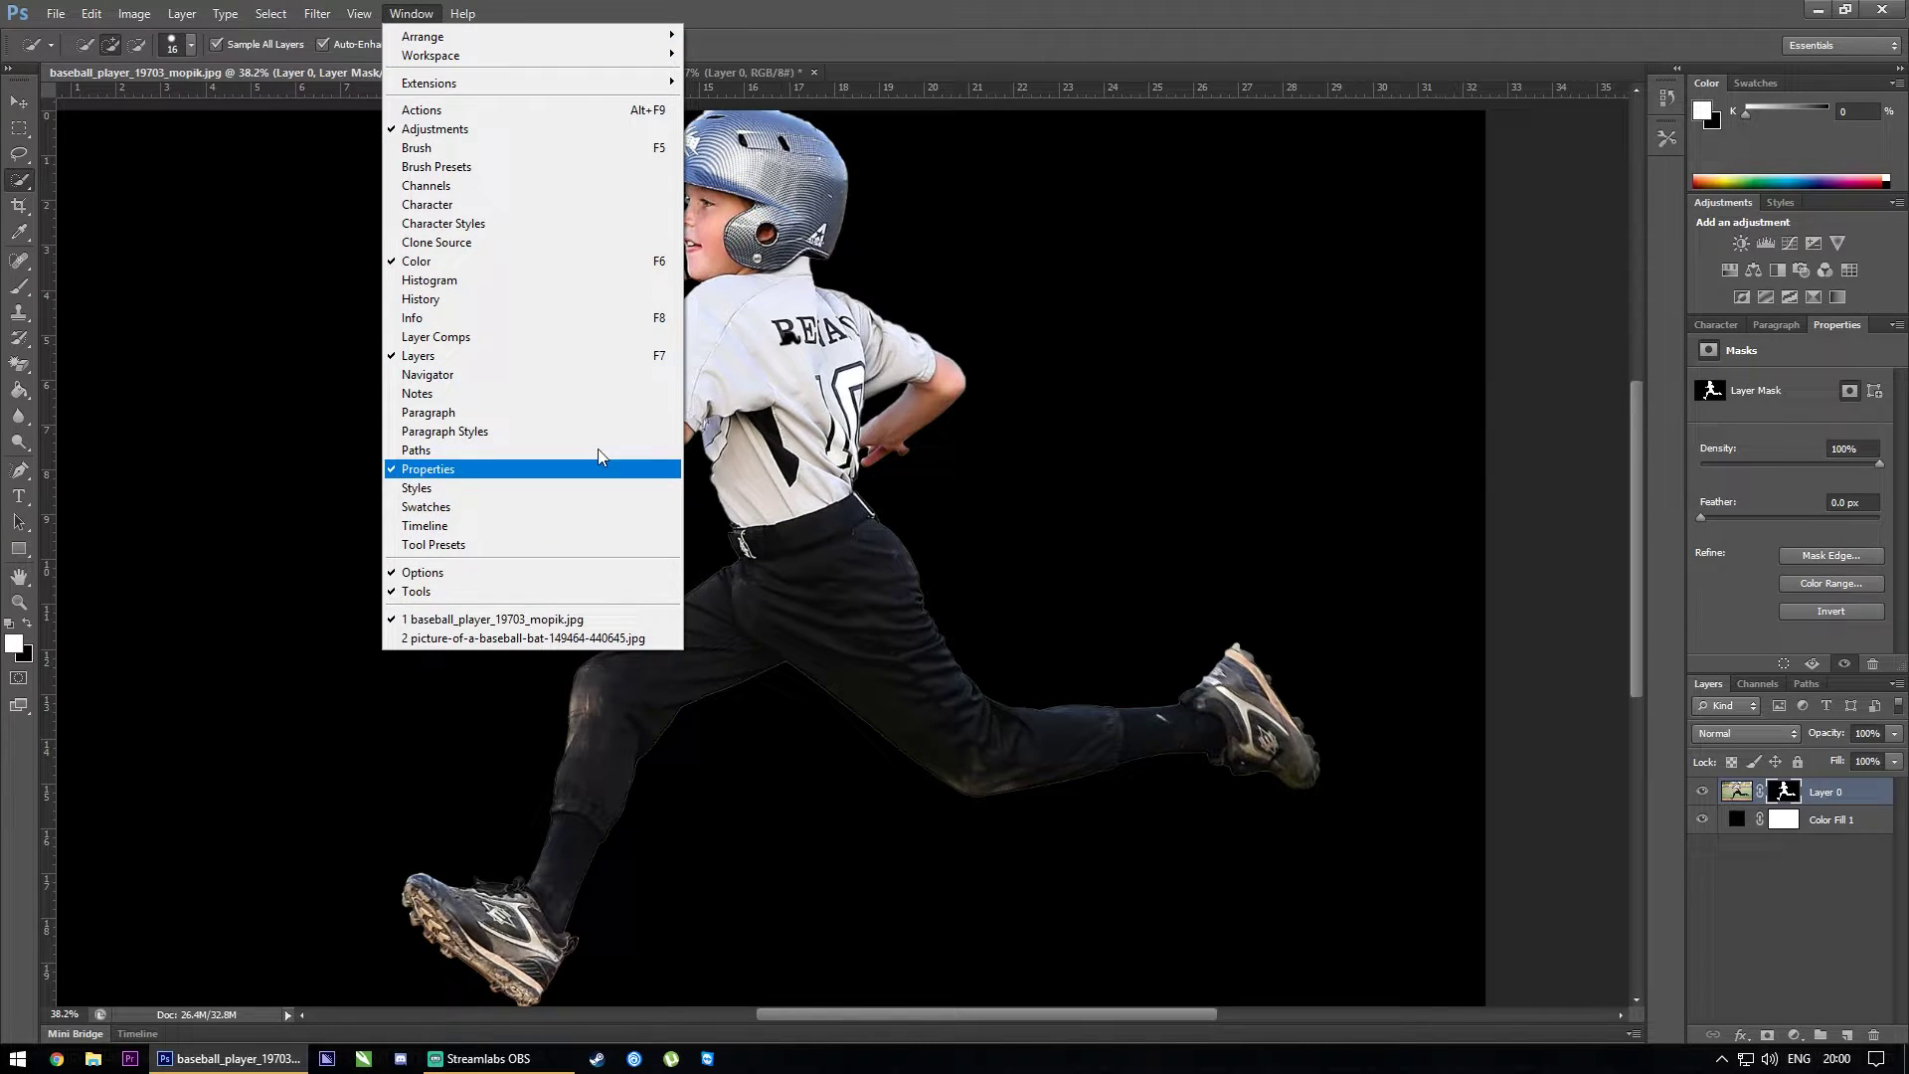
left_click(447, 471)
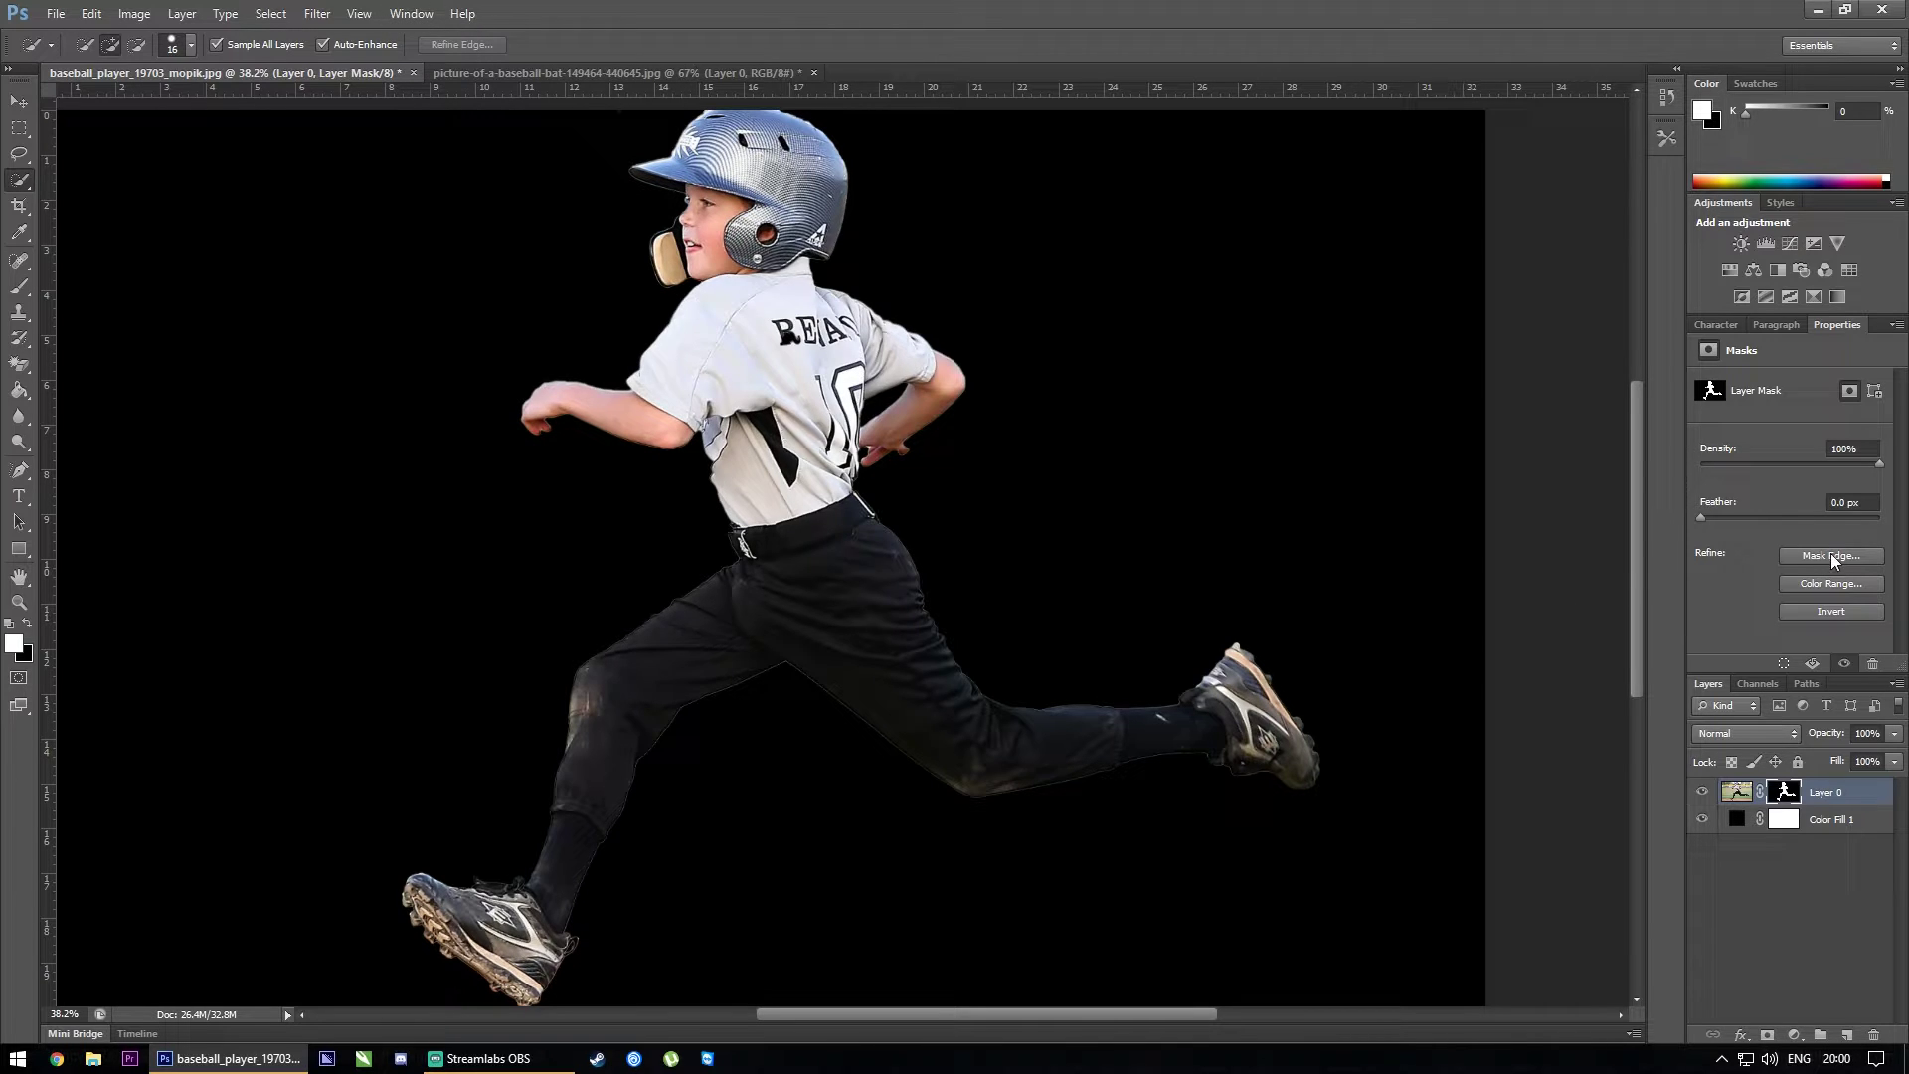
Refine the boy's mask with more Smooth, slight Feather, higher Contrast and an inward Shift Edge
left_click(1830, 555)
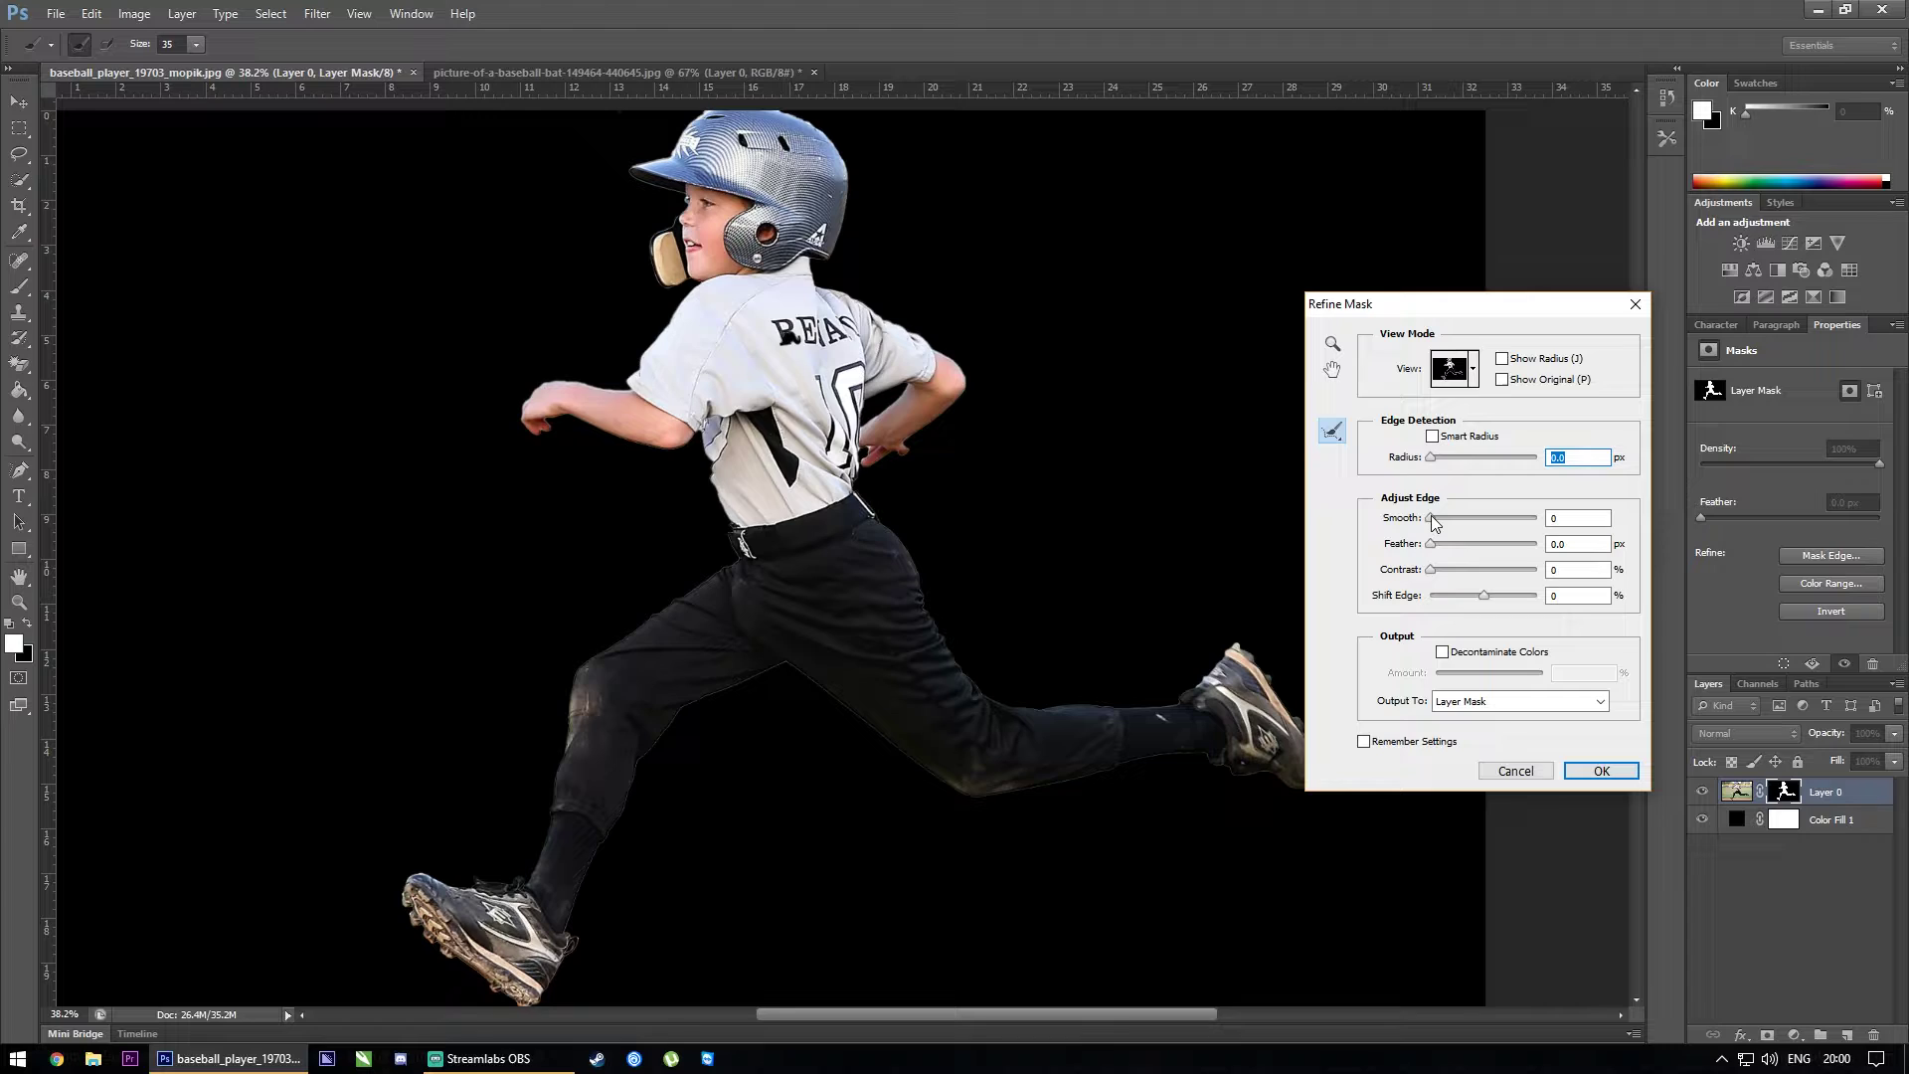
left_click_drag(1433, 518, 1443, 520)
mouse_move(1460, 518)
left_mouse_down()
mouse_move(1441, 517)
mouse_move(1444, 545)
mouse_move(1502, 571)
mouse_move(1439, 520)
mouse_move(1434, 545)
mouse_move(1446, 520)
left_mouse_up()
left_click(1442, 571)
left_click_drag(1486, 595, 1471, 595)
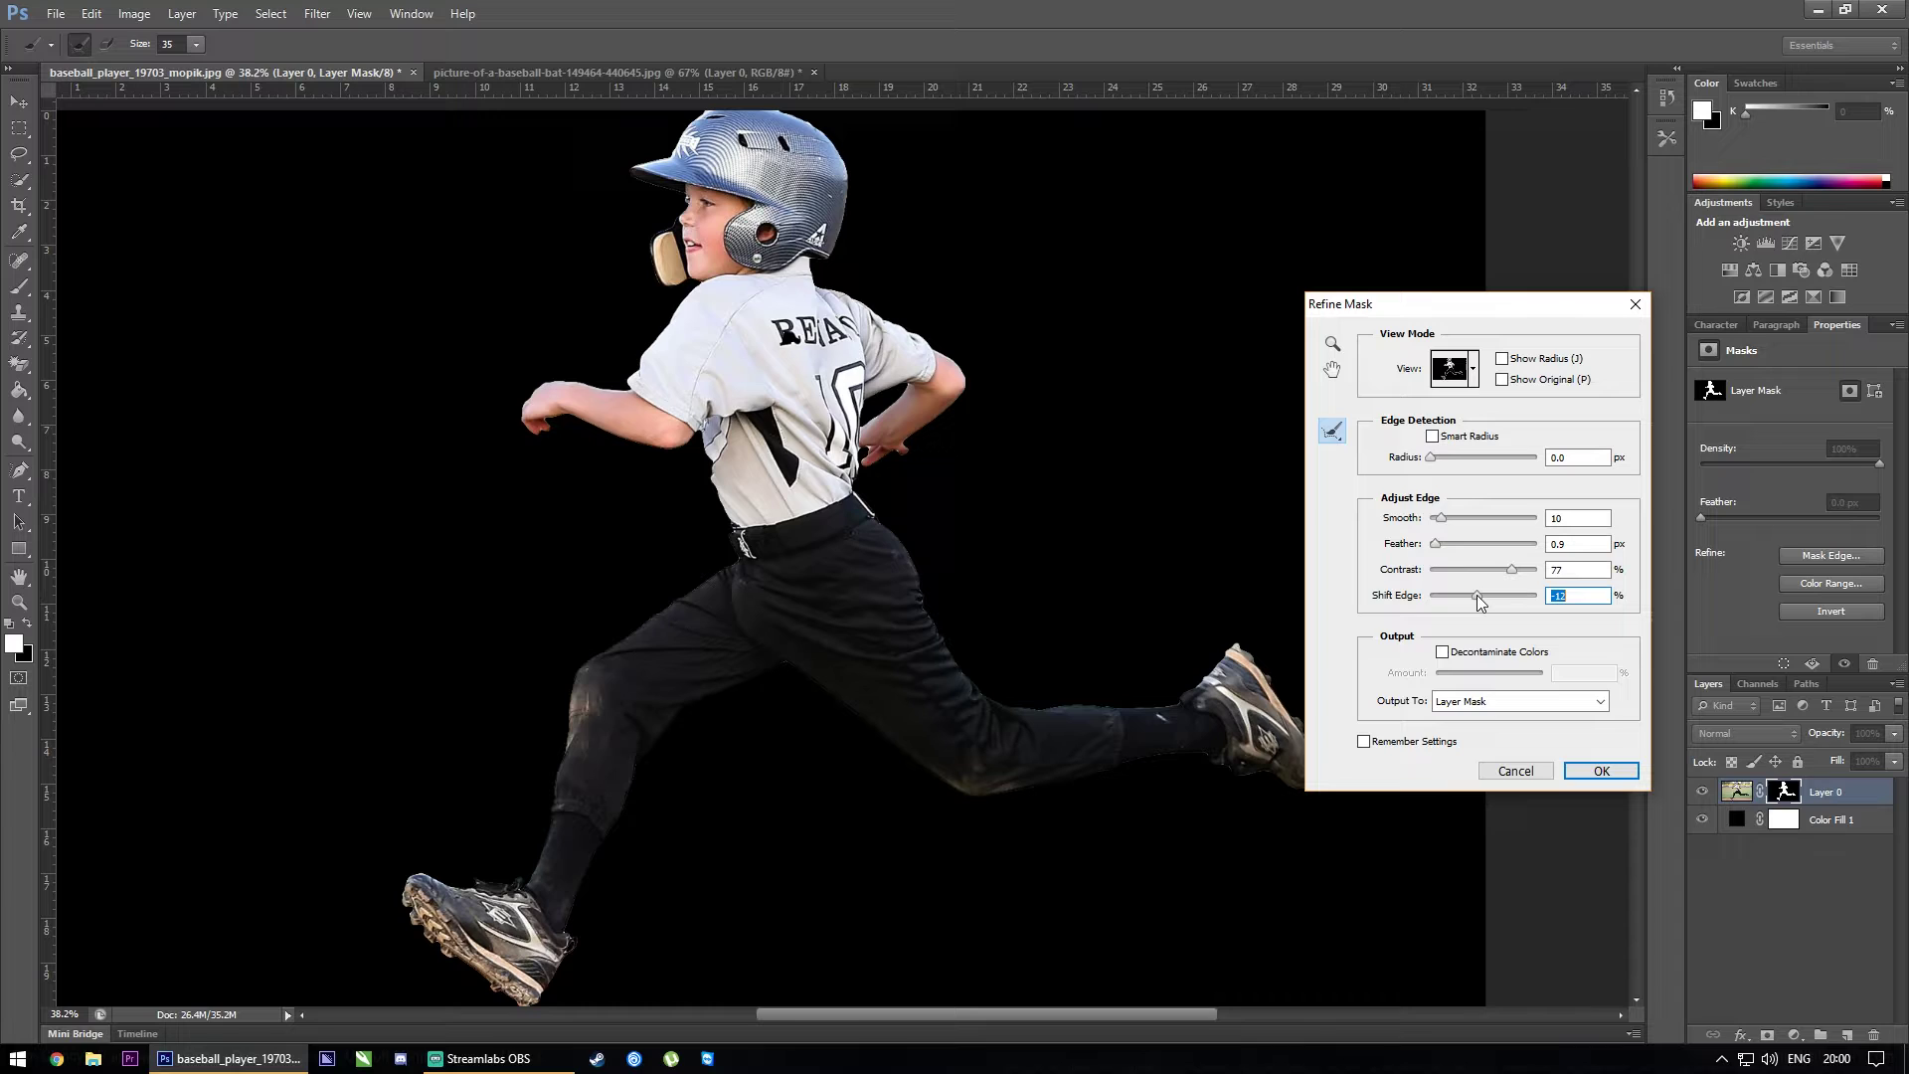
Apply the refined mask and check the boy's edges by hiding and reshowing Color Fill 1
left_click(1600, 771)
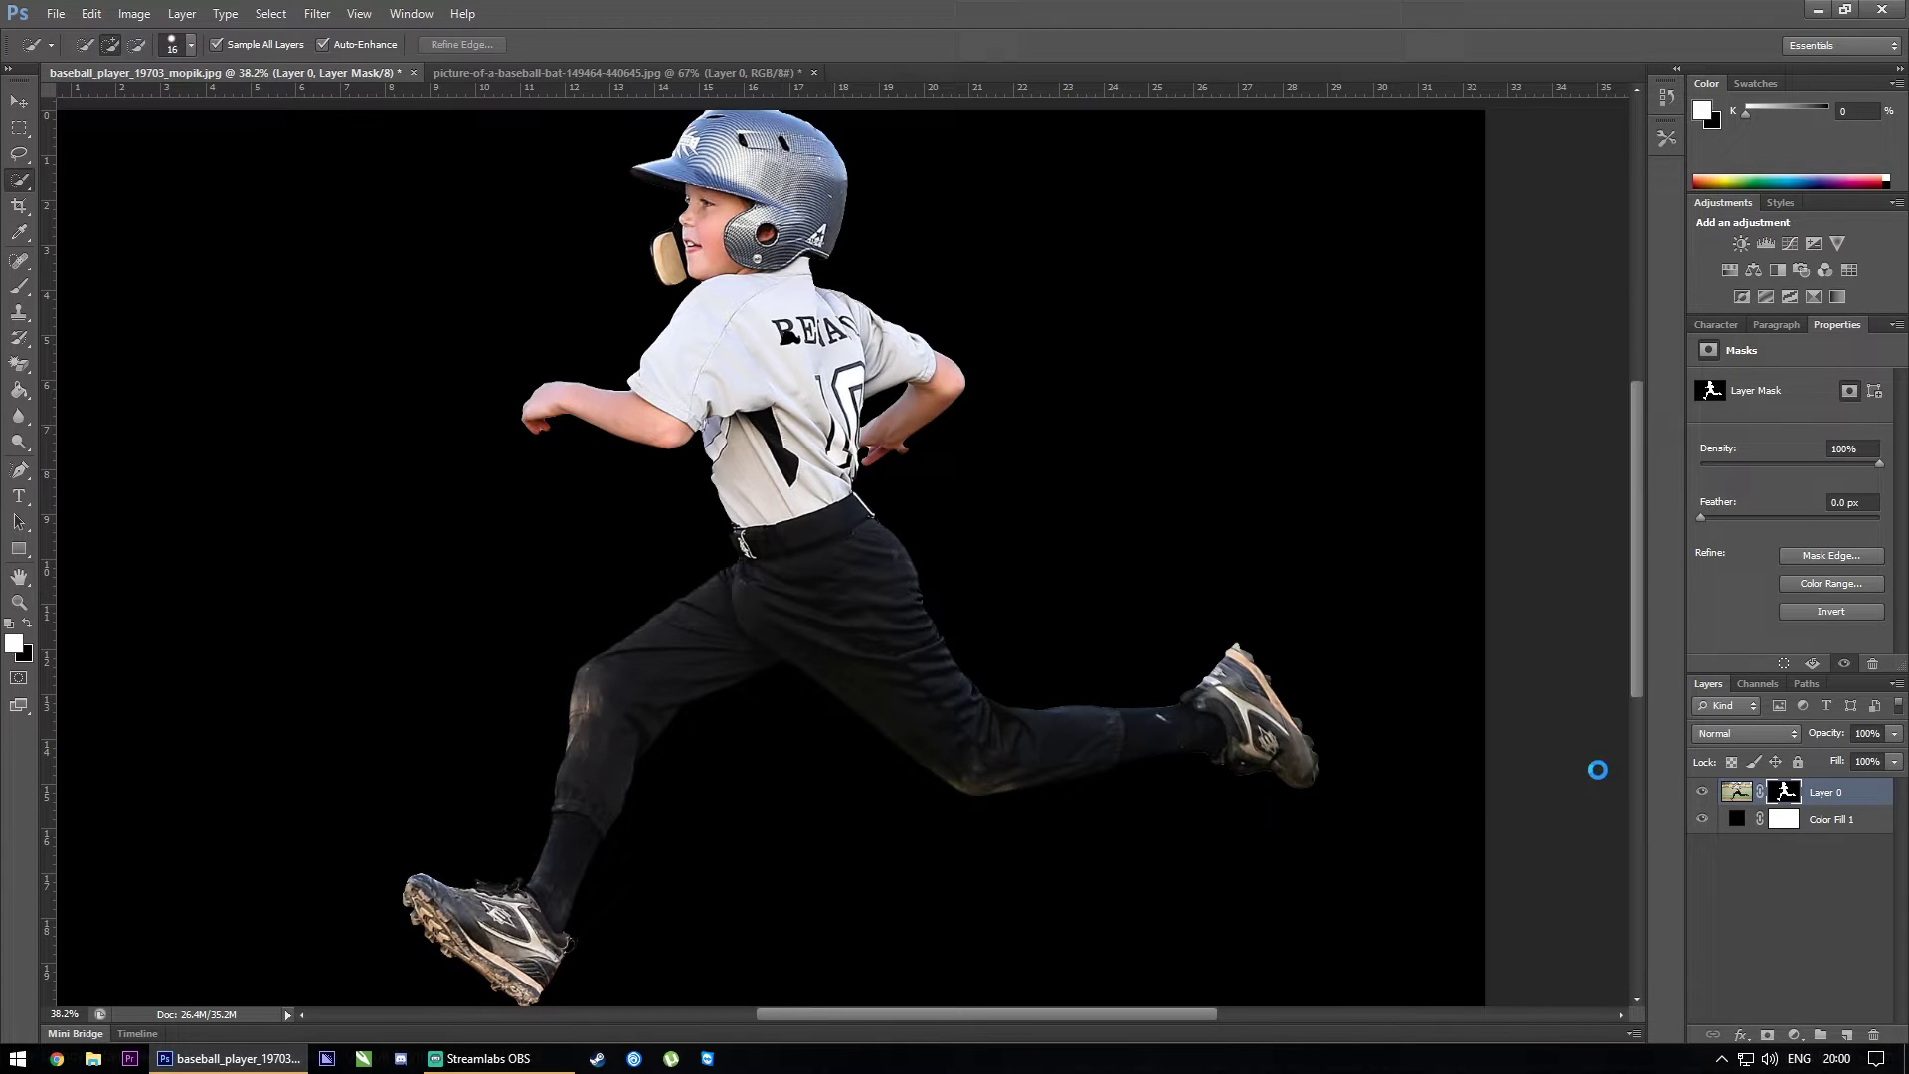
key("ctrl+0")
left_click(1703, 818)
scroll(1037, 694, "up", 3)
scroll(985, 742, "up", 5)
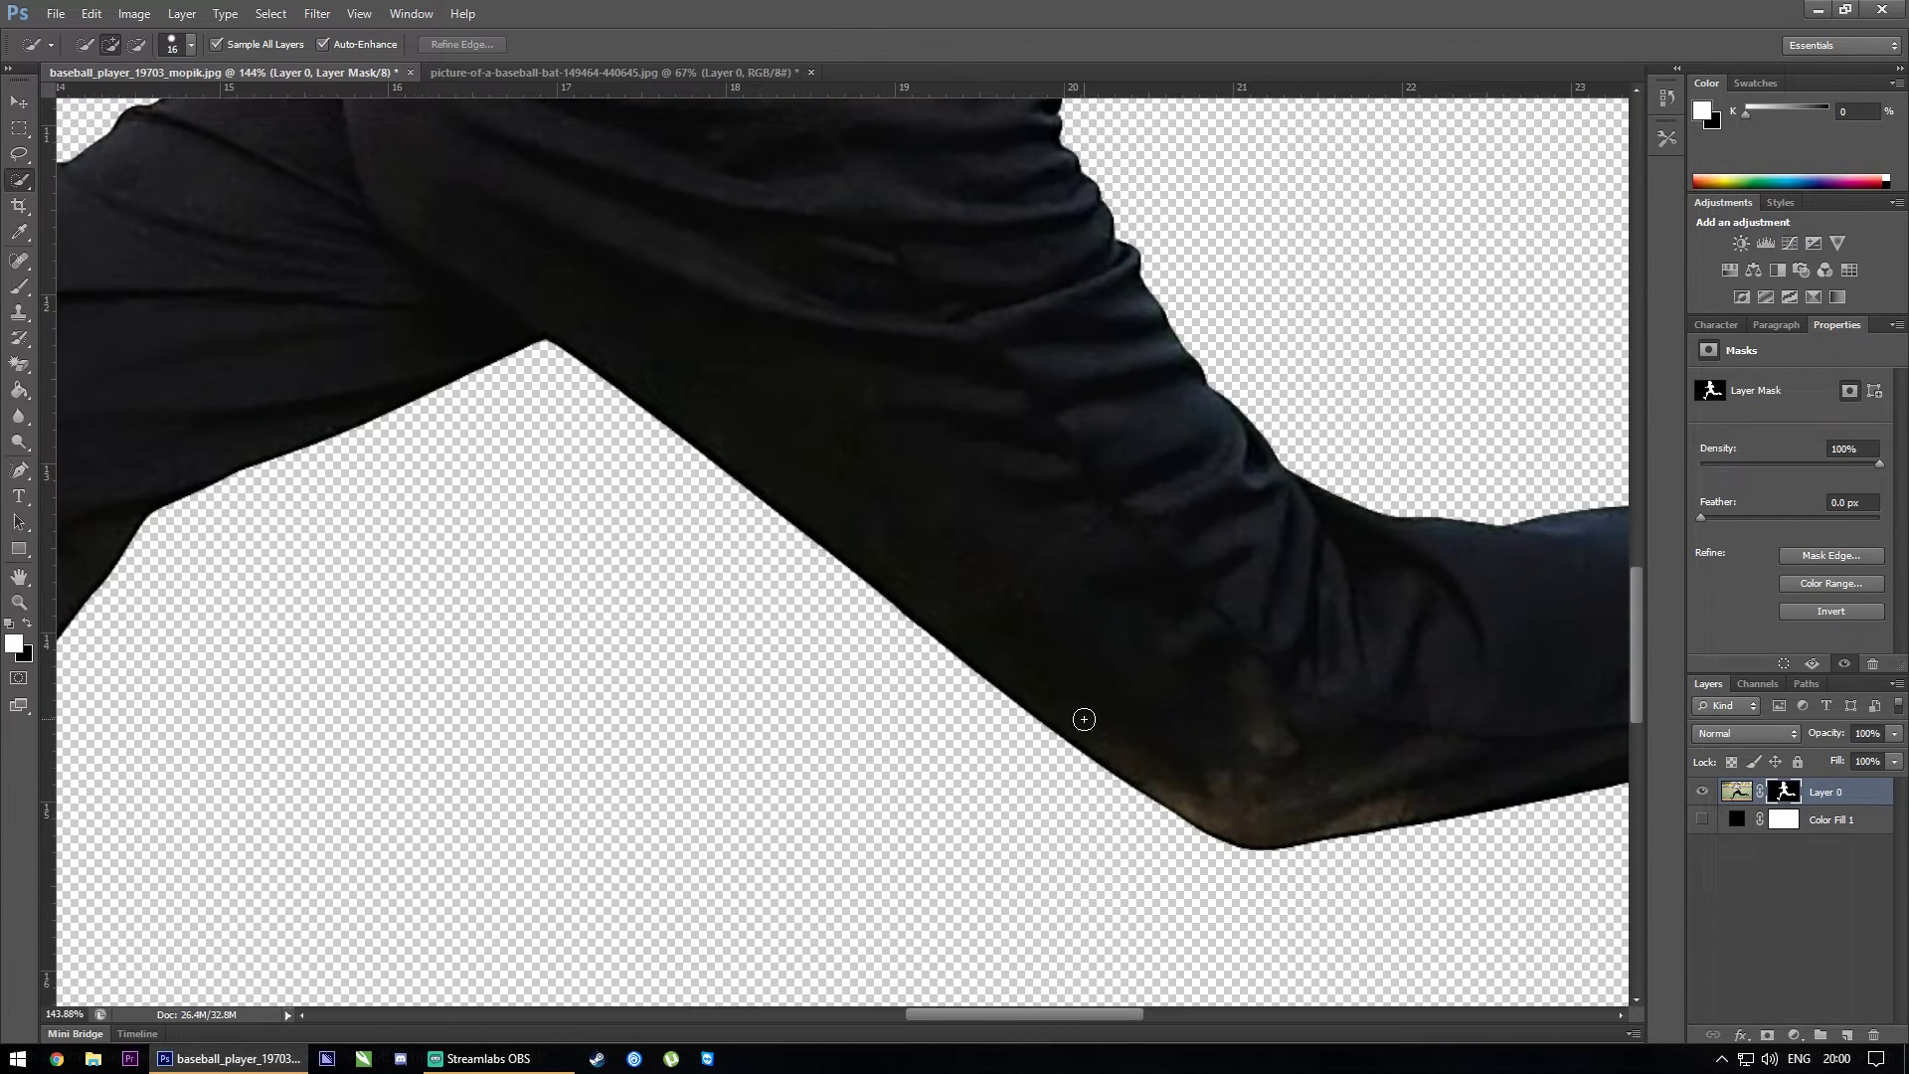
scroll(1074, 716, "up", 2)
scroll(1075, 738, "down", 1)
scroll(1012, 715, "down", 2)
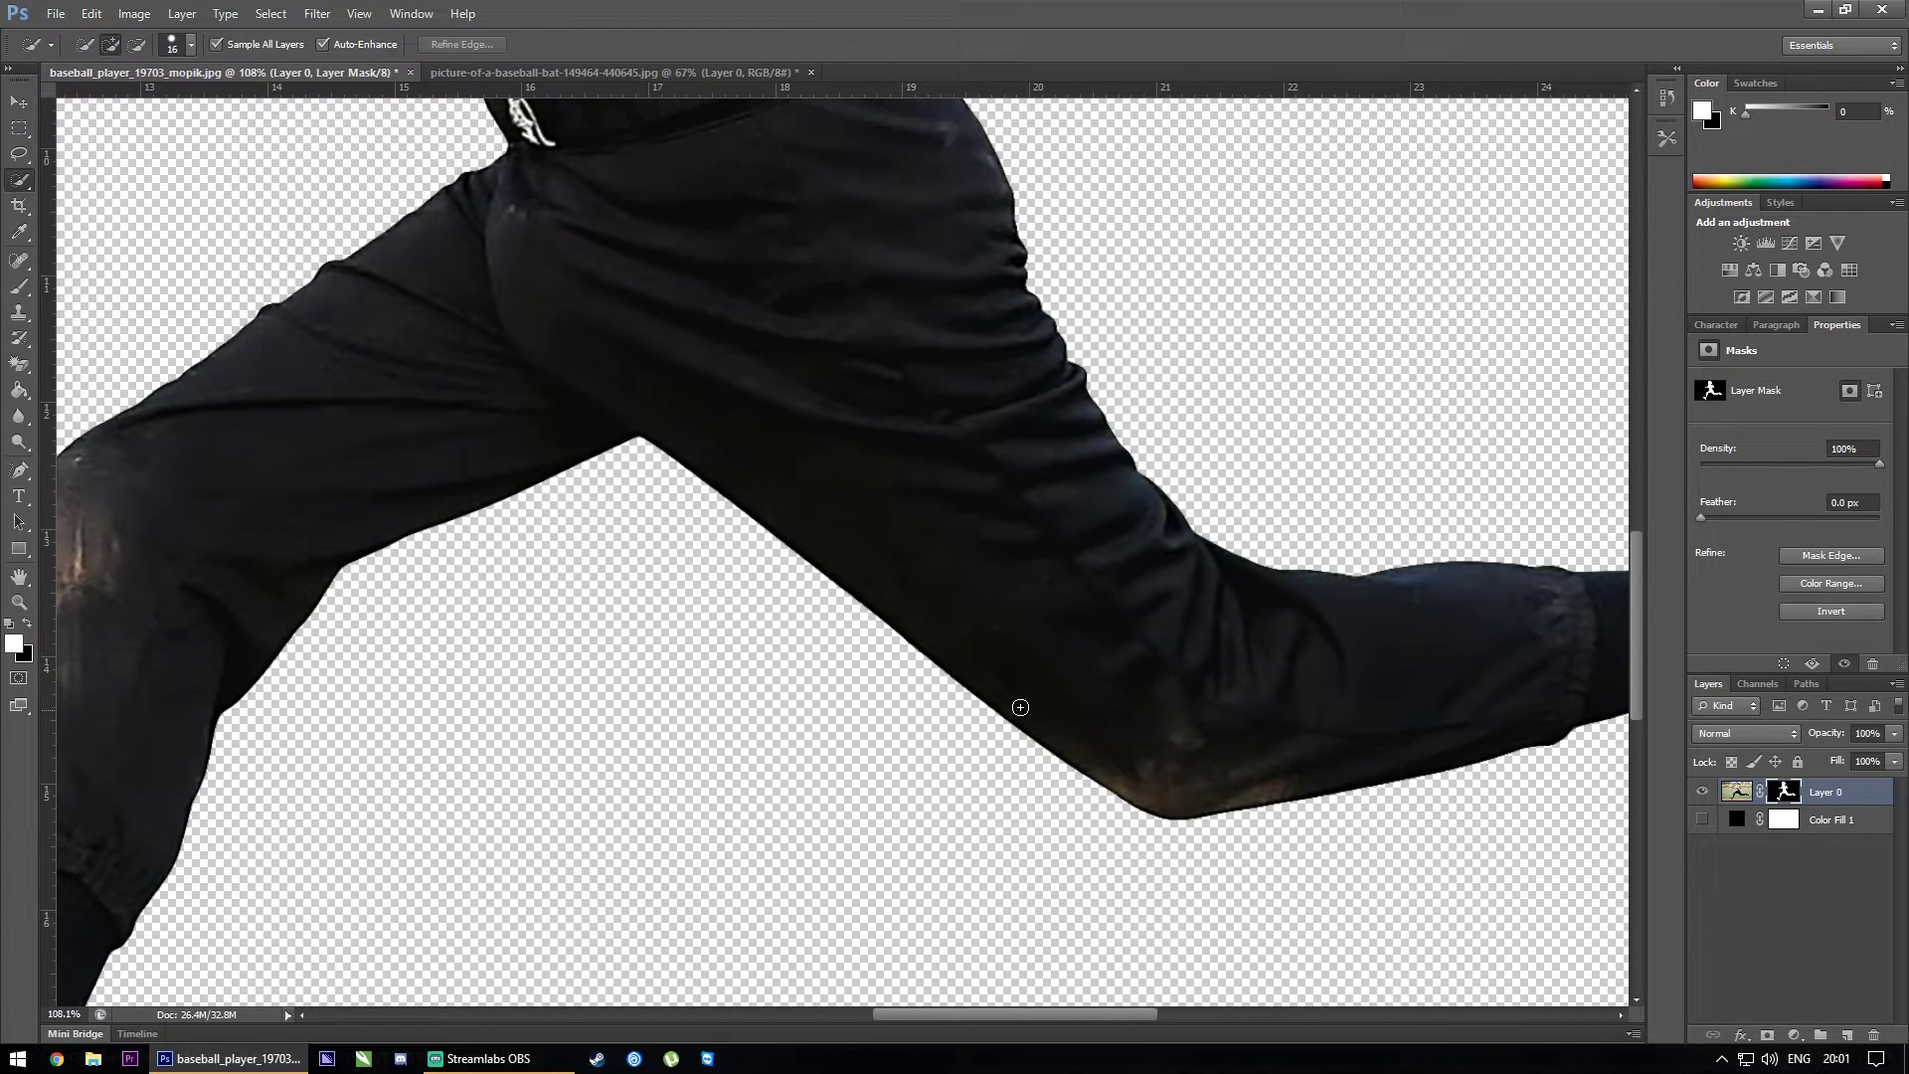
scroll(1014, 710, "down", 2)
scroll(1021, 707, "down", 1)
scroll(1023, 704, "down", 2)
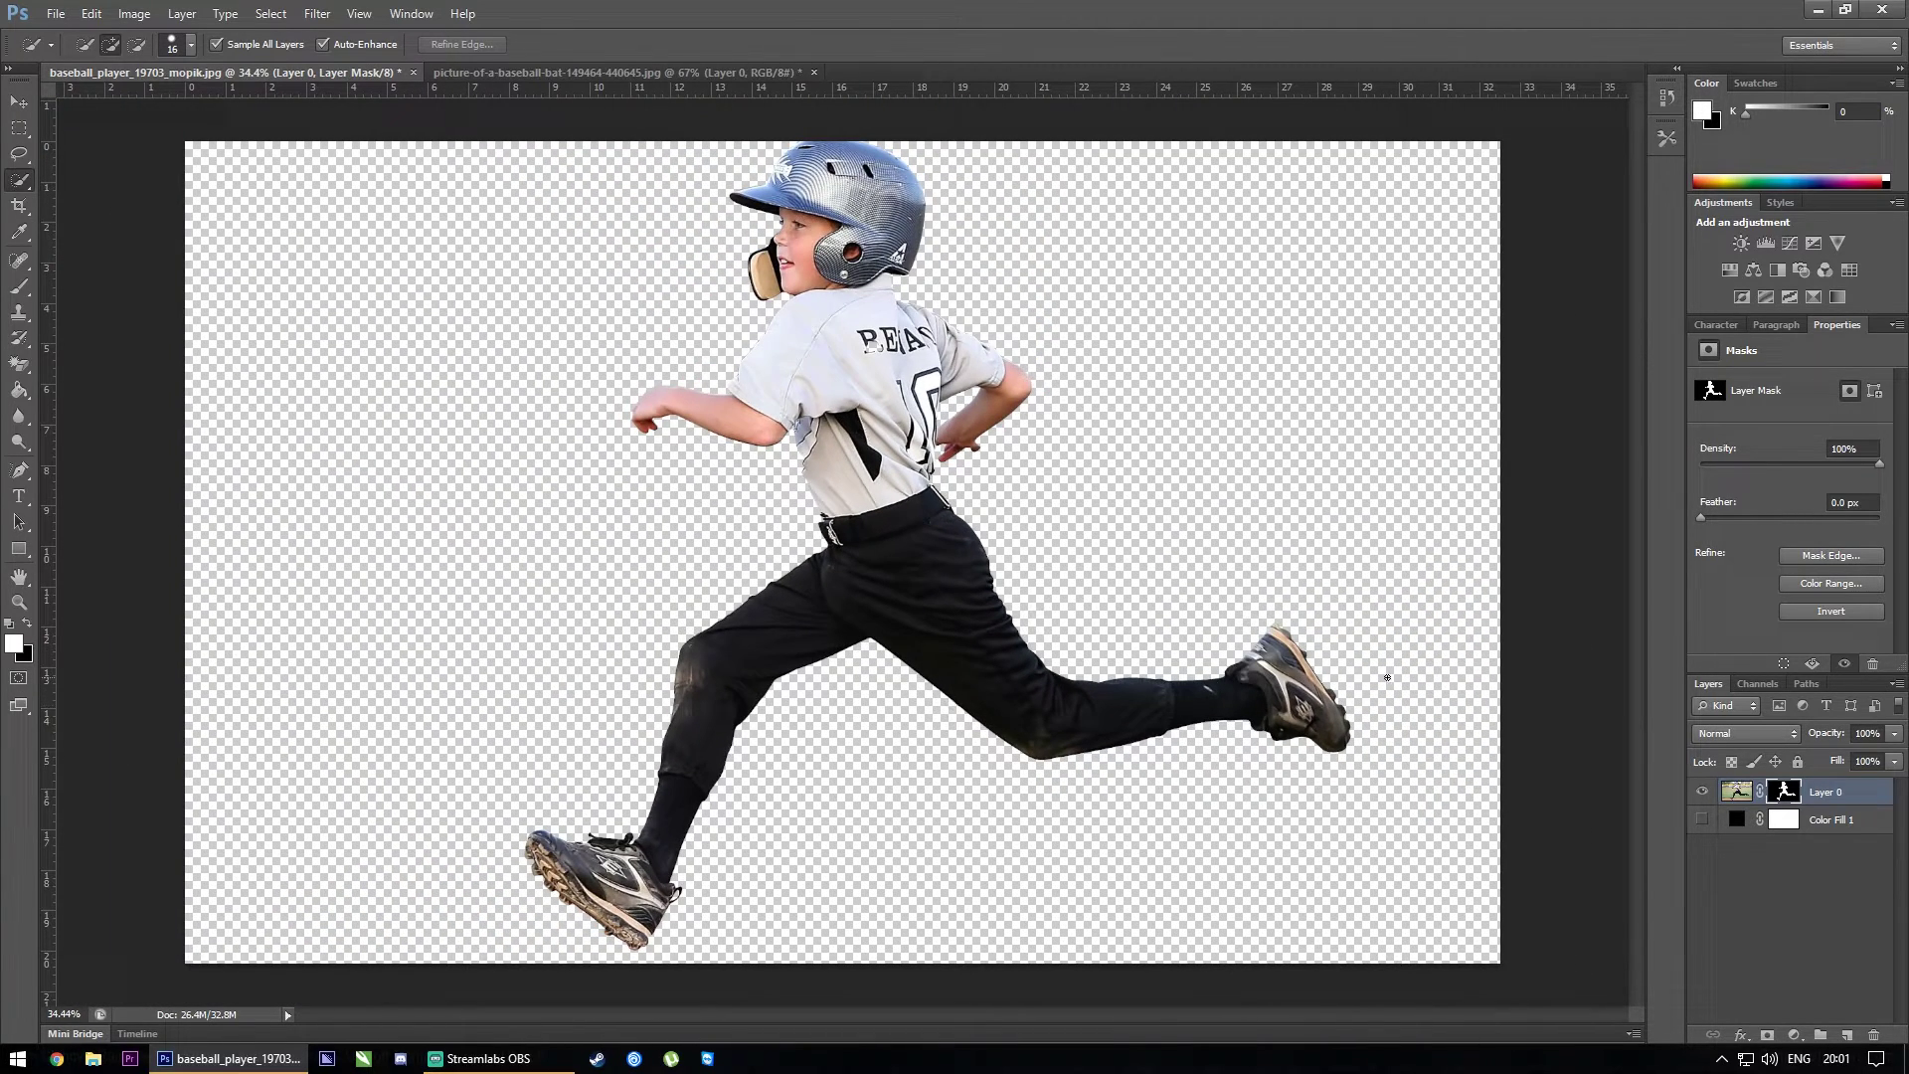
left_click(1703, 820)
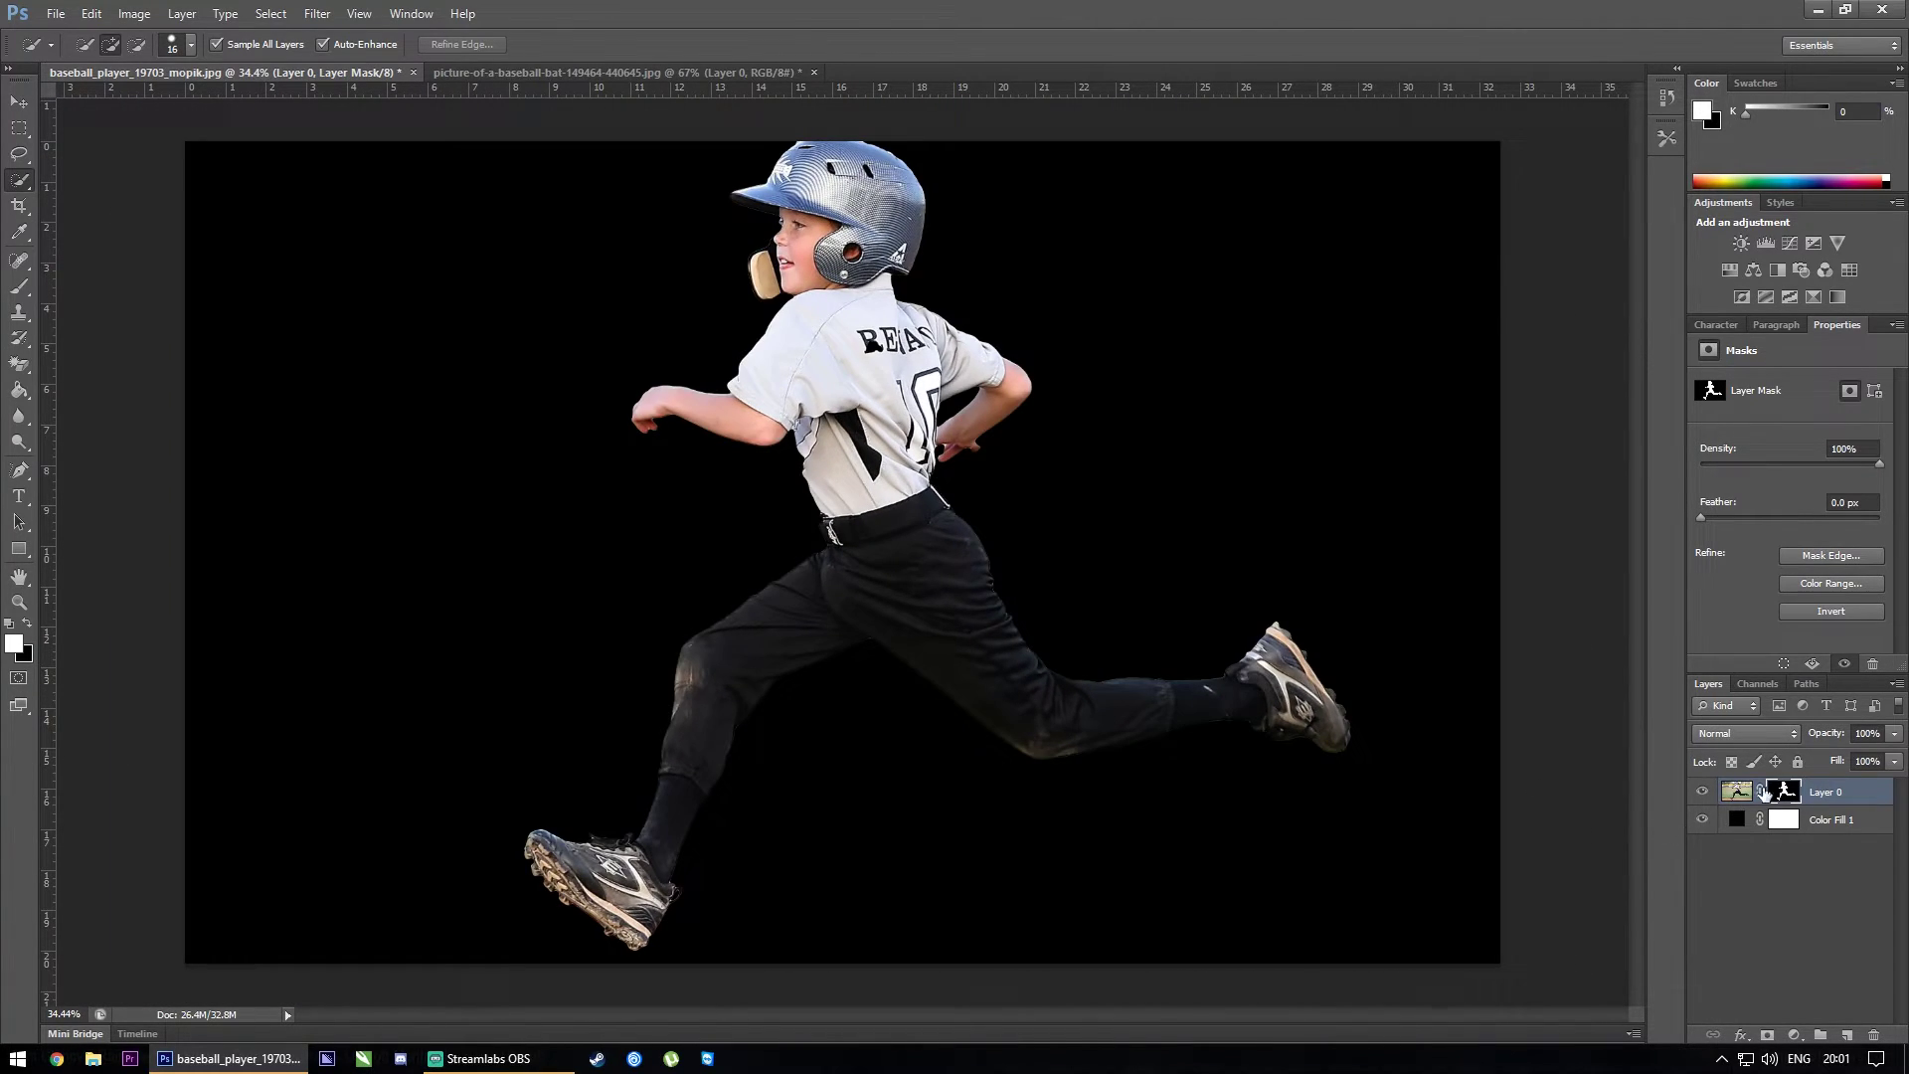
In the baseball bat image, quick-select the bat and mask out its white background
left_click(620, 72)
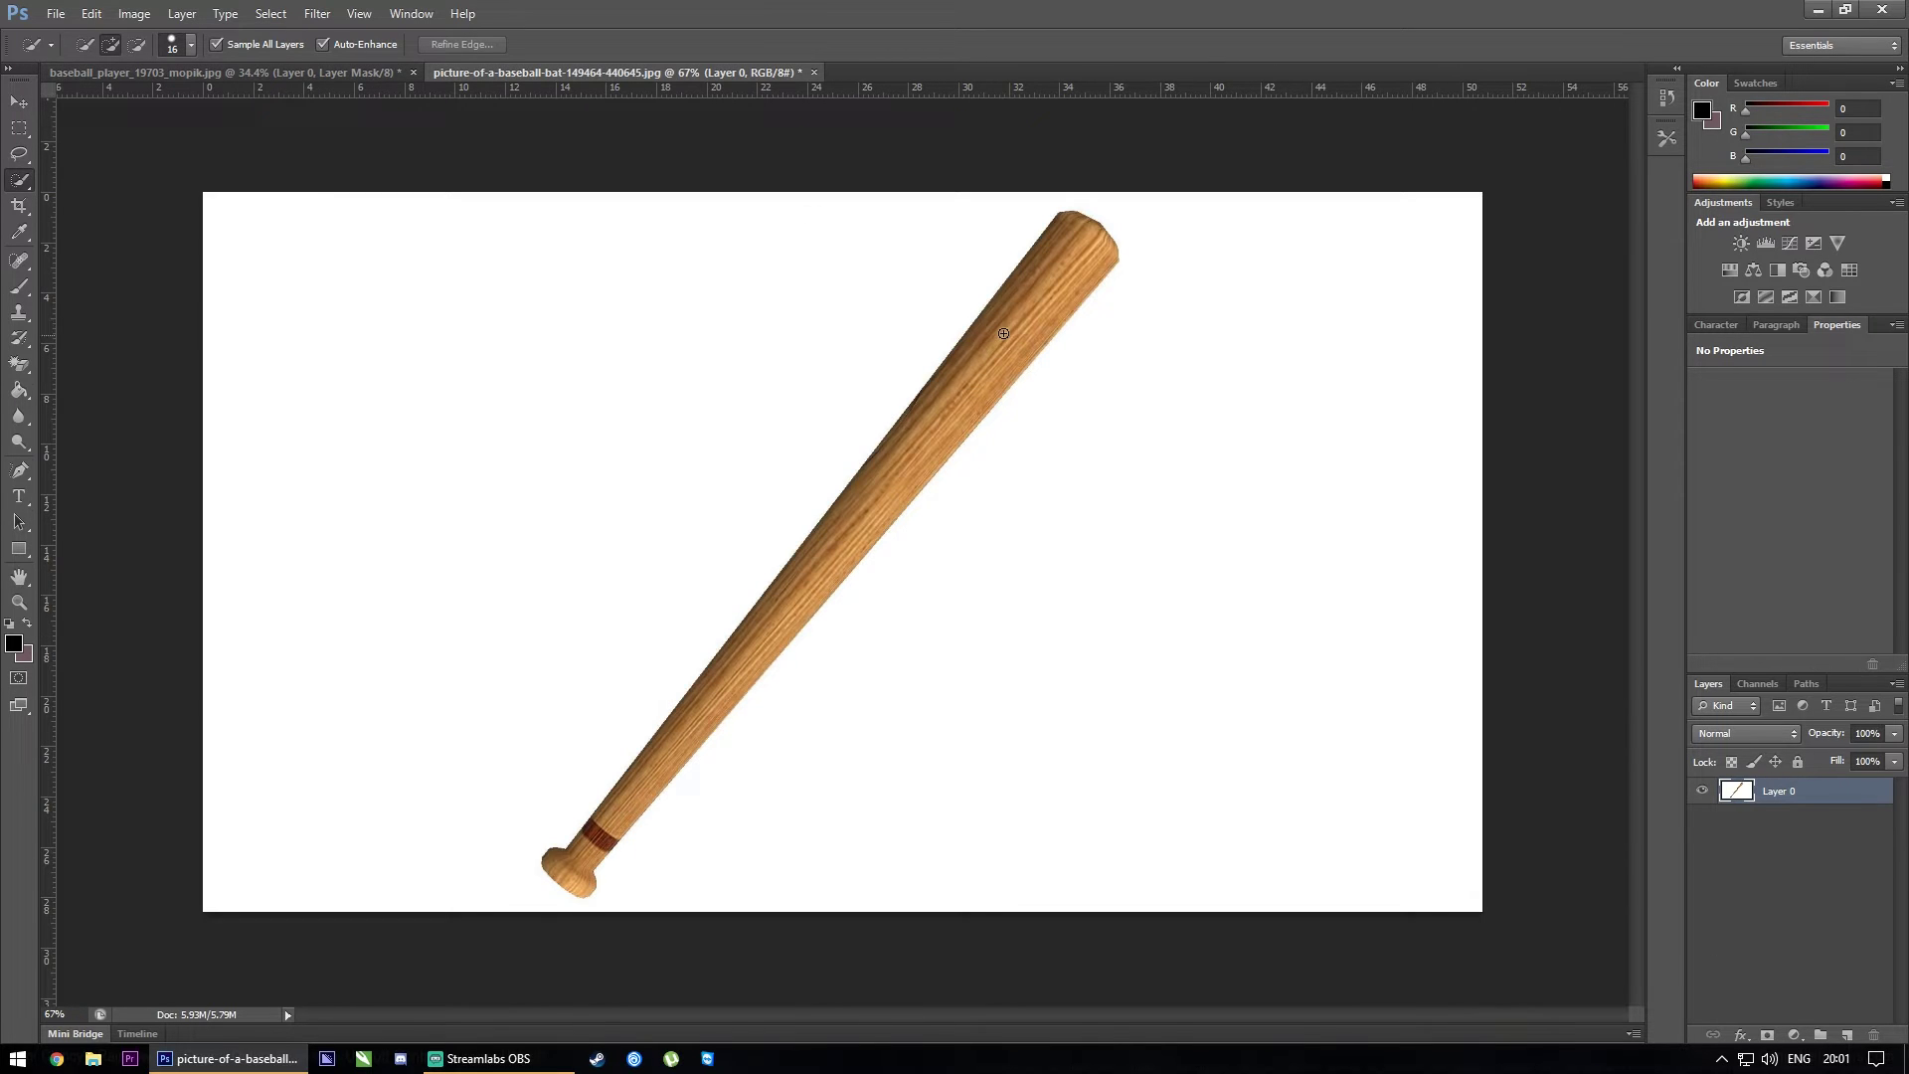
left_click_drag(1090, 244, 613, 843)
scroll(632, 829, "up", 2)
left_click(1794, 1033)
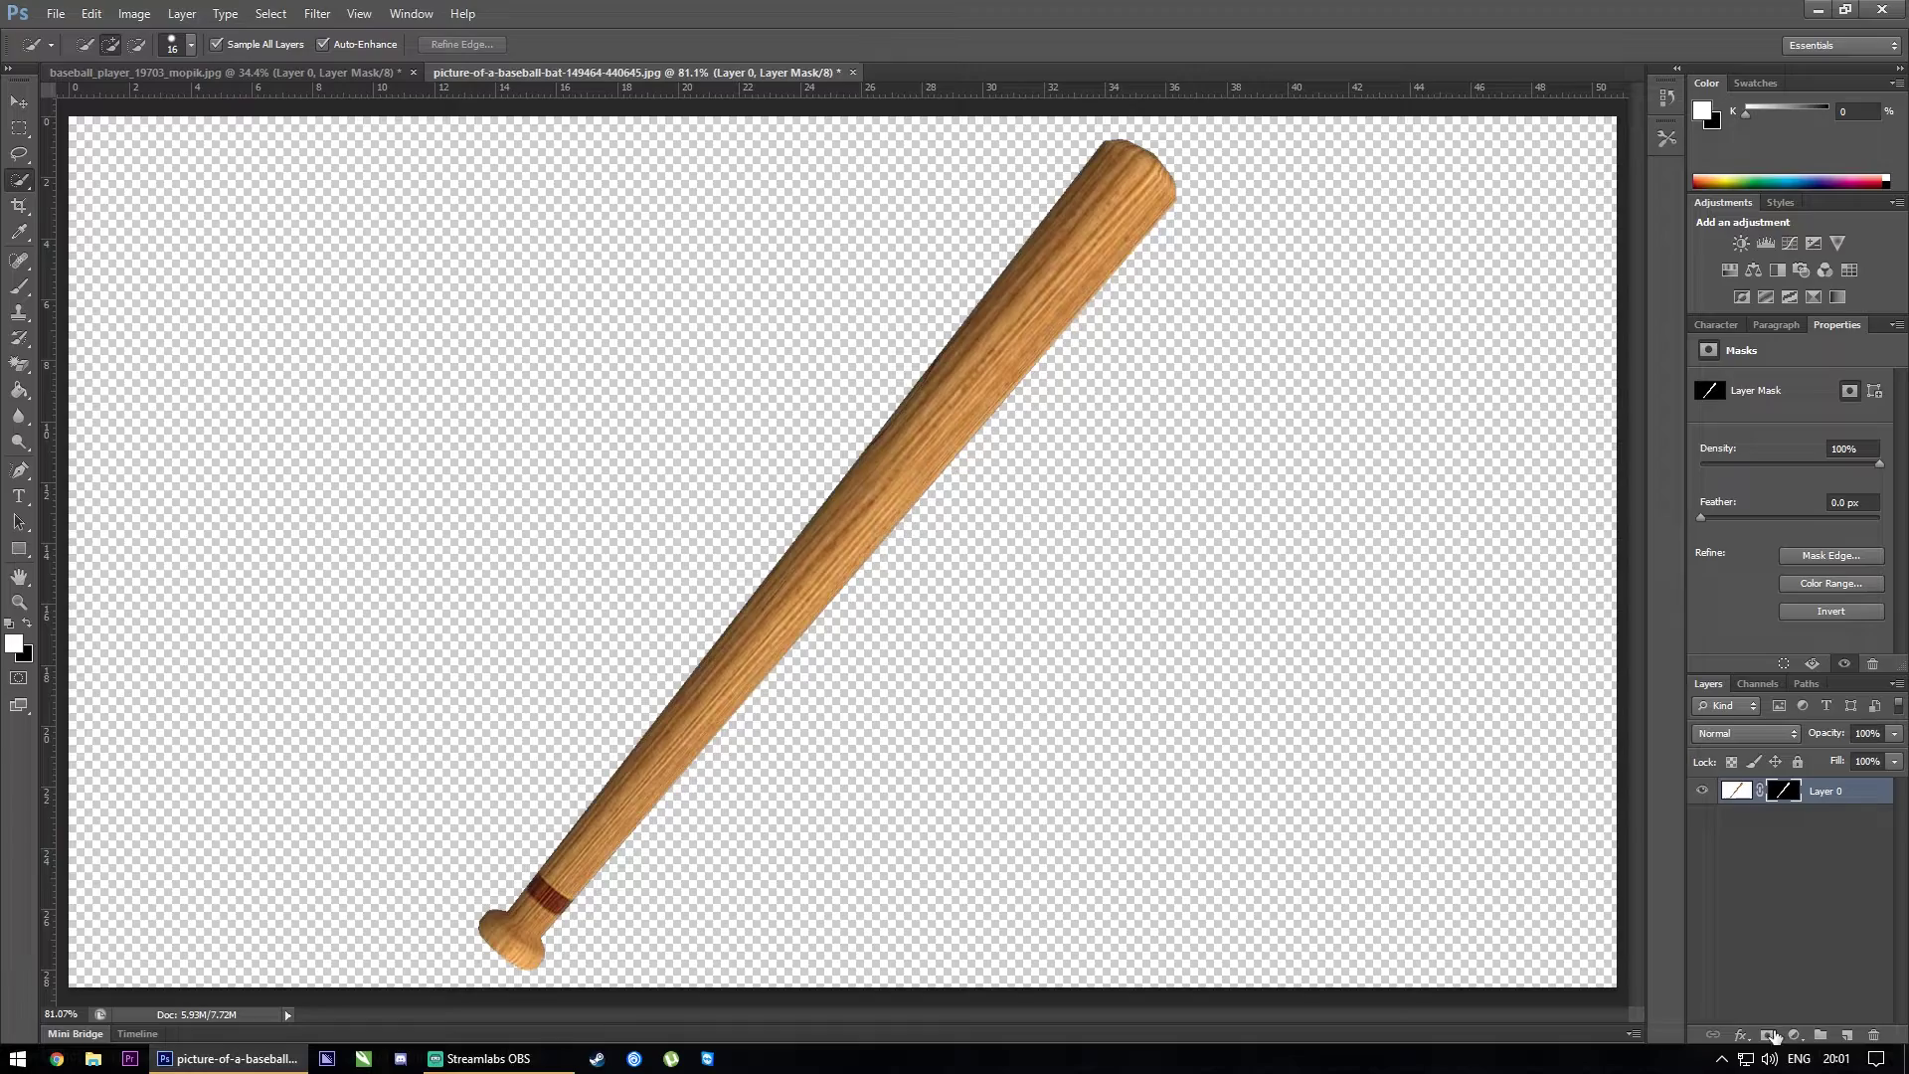
Add a black Solid Color fill layer and move it below the bat layer
left_click(1796, 1038)
left_click(1760, 604)
key("Return")
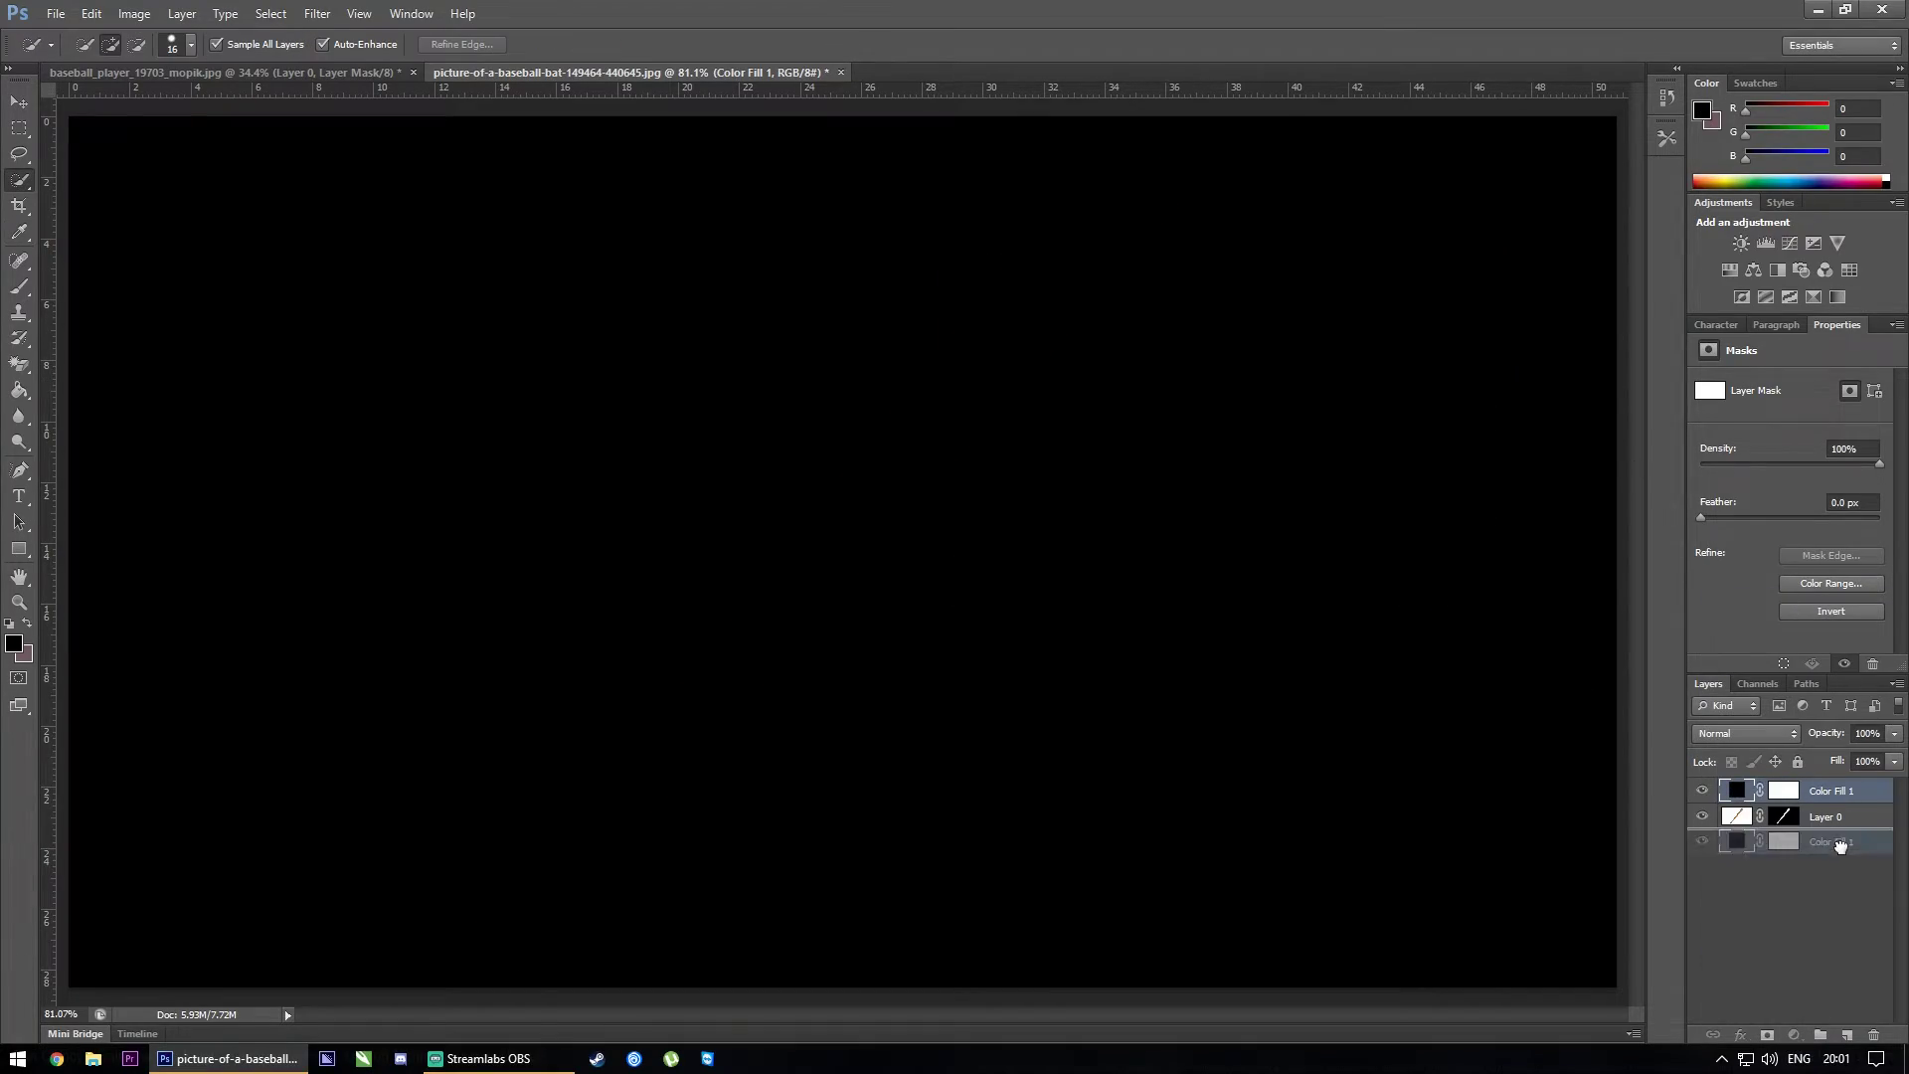
left_click_drag(1827, 790, 1827, 824)
scroll(829, 534, "up", 5)
scroll(829, 534, "up", 2)
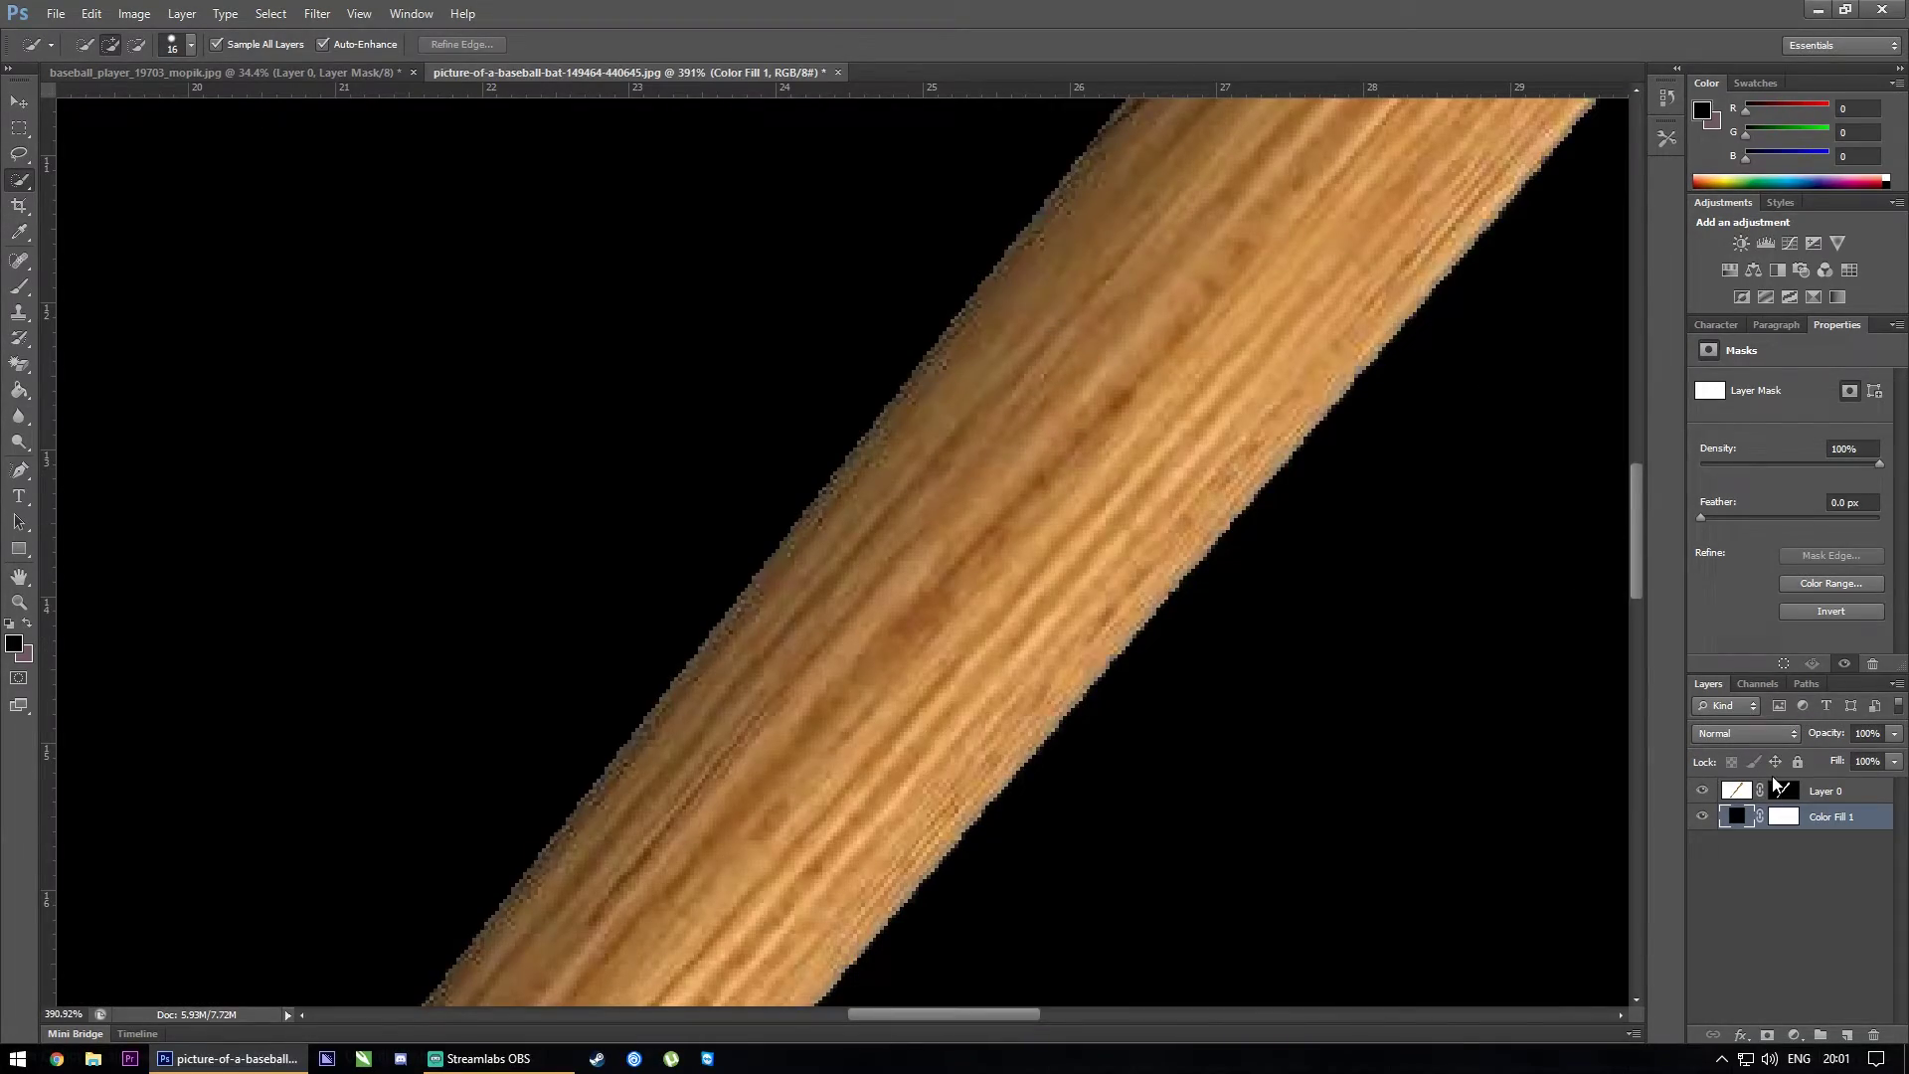
Smooth the bat's mask edges in Refine Mask and apply them
left_click(1783, 792)
left_click(1832, 555)
mouse_move(1432, 518)
left_mouse_down()
mouse_move(1454, 518)
mouse_move(1475, 596)
left_mouse_up()
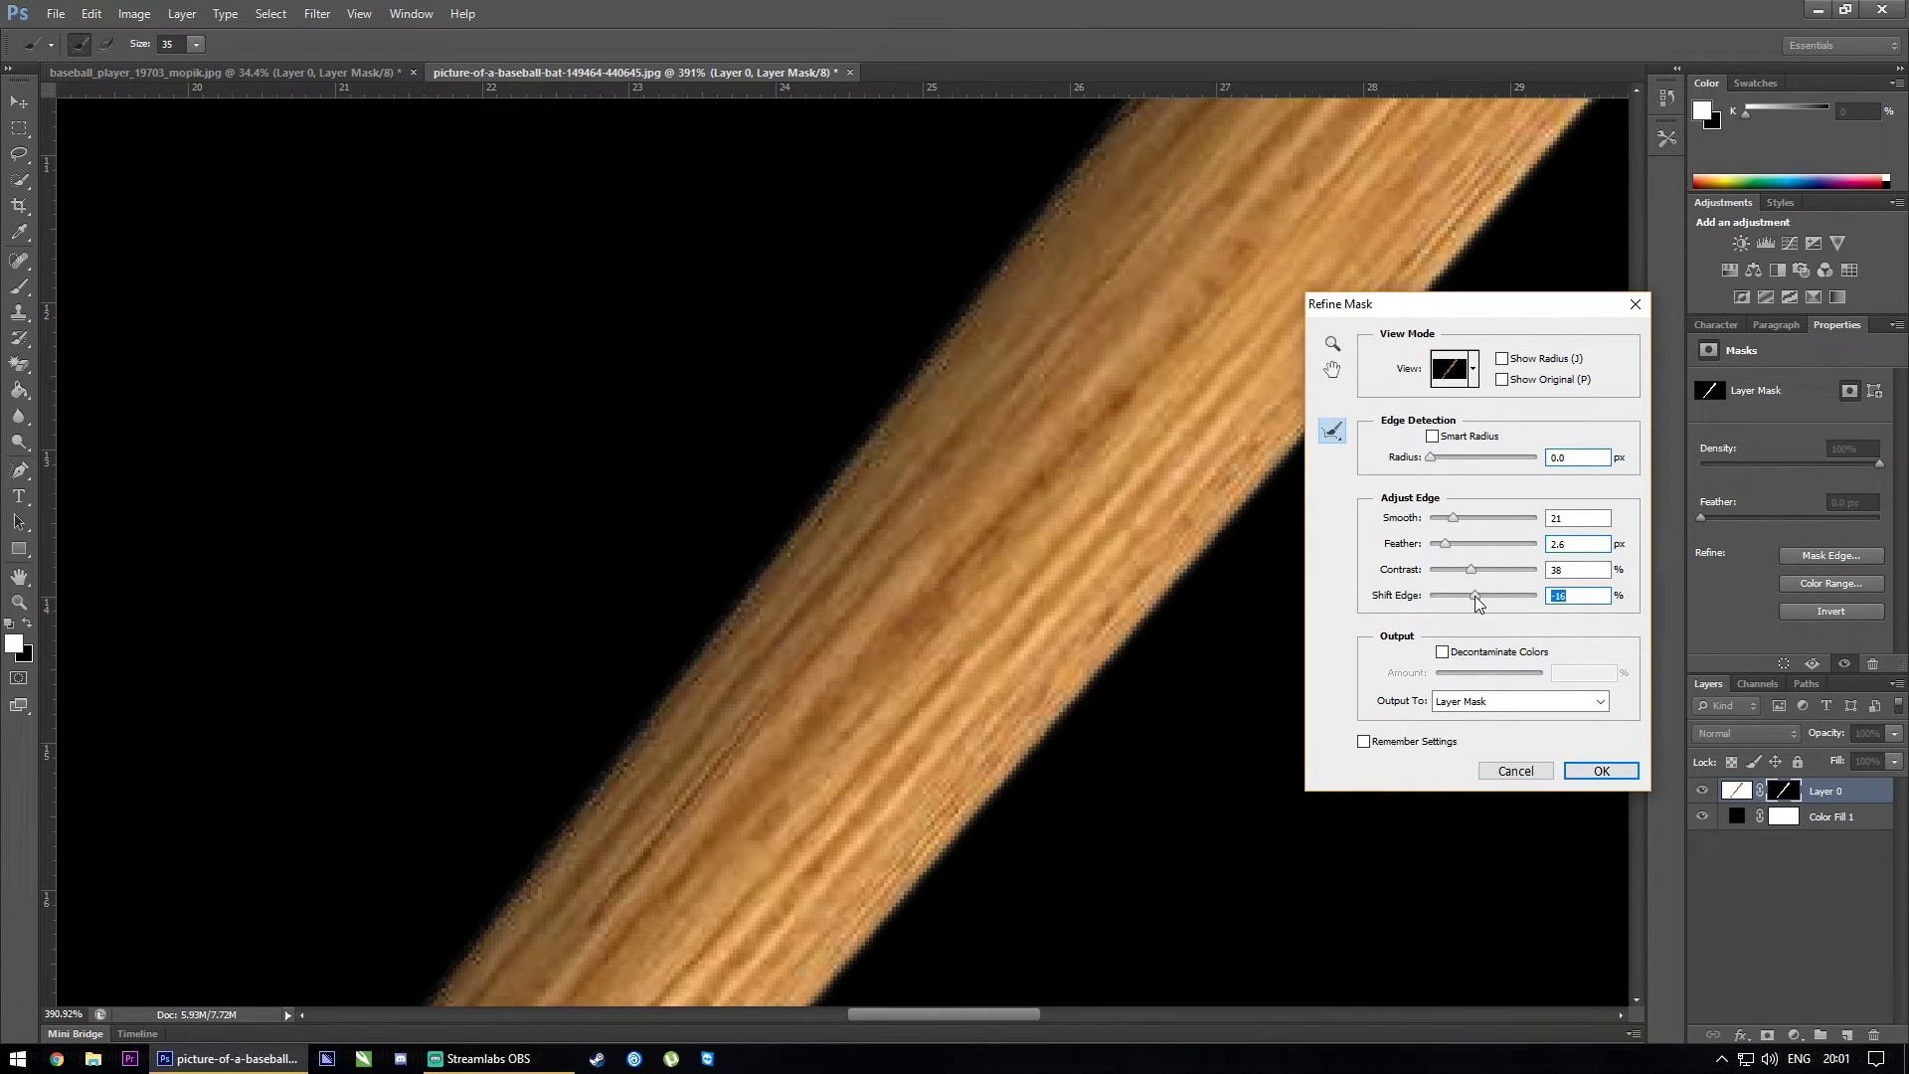
key("Return")
scroll(1327, 664, "down", 4)
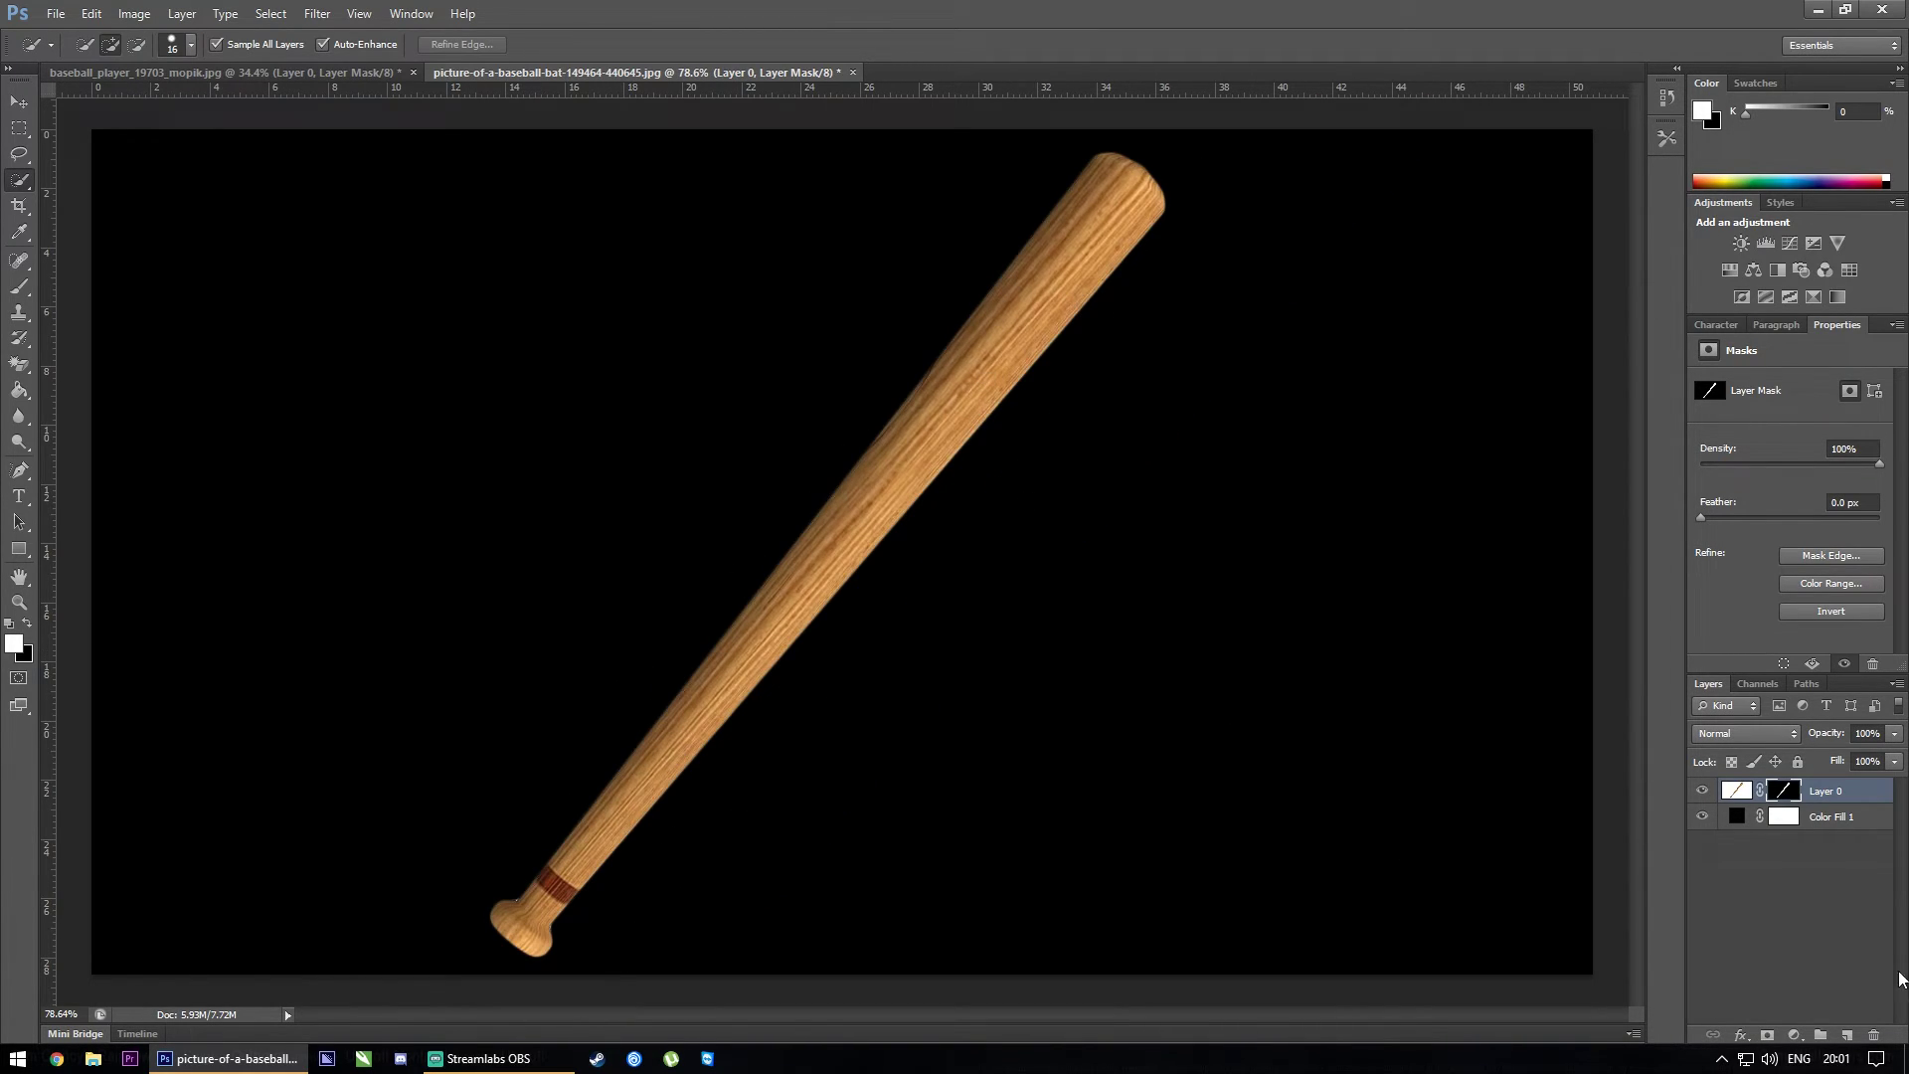